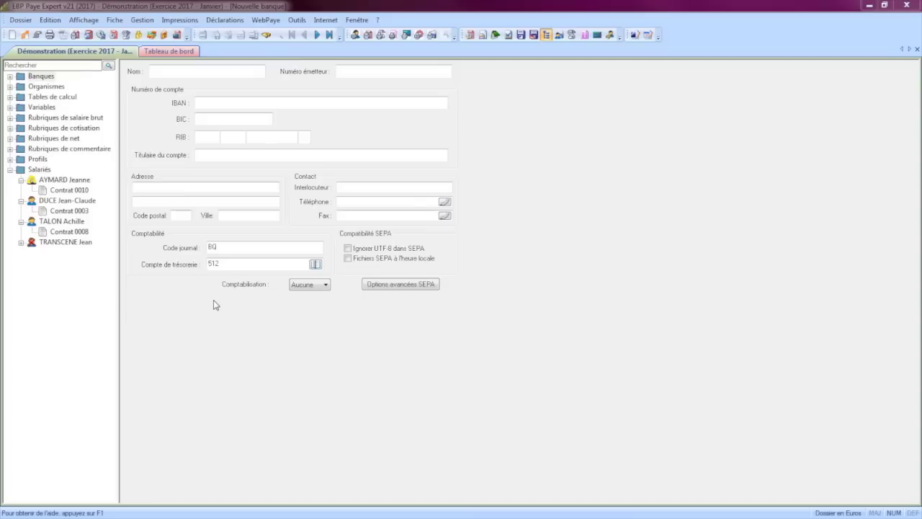
Open the issuer/declarant details in the general parameters and check the company's Raison Sociale and SIRET
{"action": "left_click", "coordinate": [21, 20]}
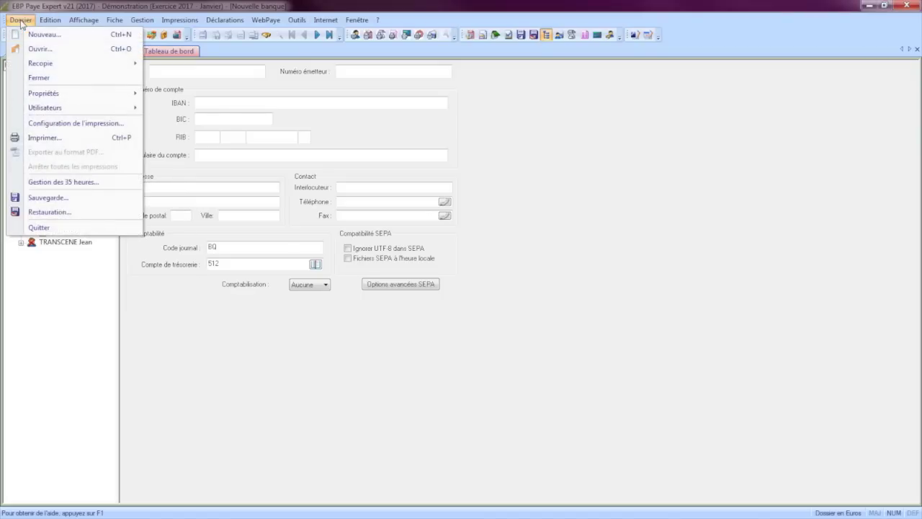
{"action": "mouse_move", "coordinate": [60, 93]}
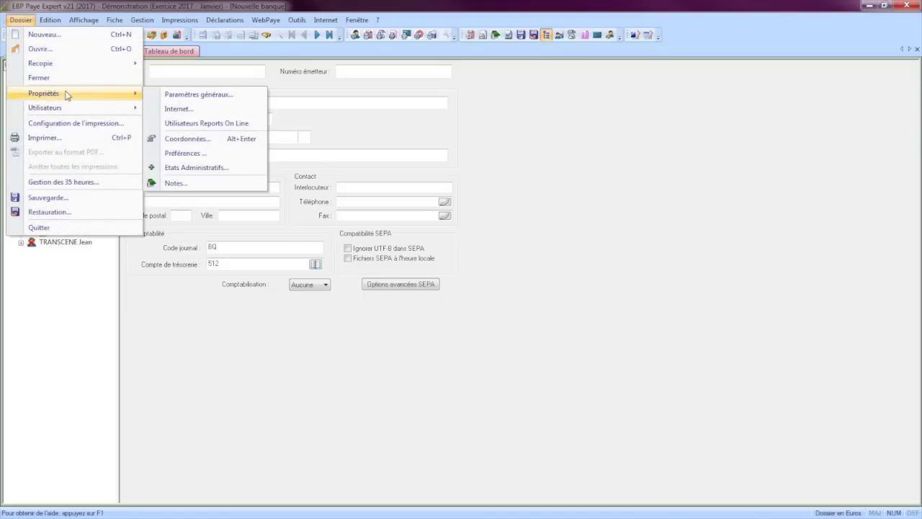
{"action": "left_click", "coordinate": [172, 97]}
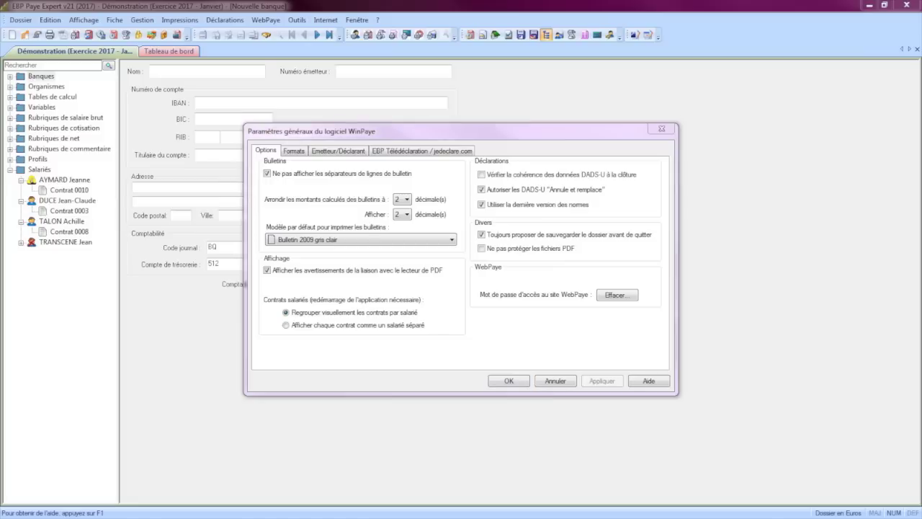
{"action": "left_click", "coordinate": [337, 153]}
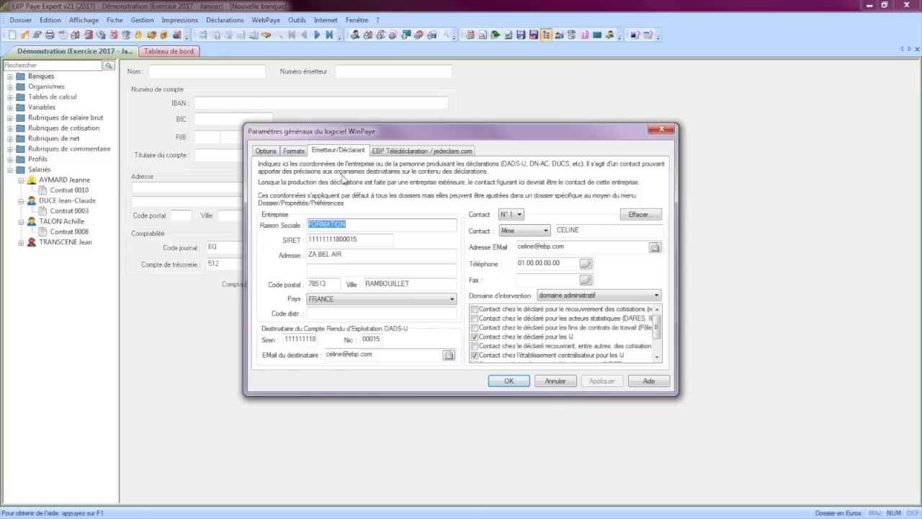
{"action": "left_click_drag", "start_coordinate": [363, 225], "coordinate": [302, 228]}
{"action": "left_click_drag", "start_coordinate": [368, 238], "coordinate": [292, 243]}
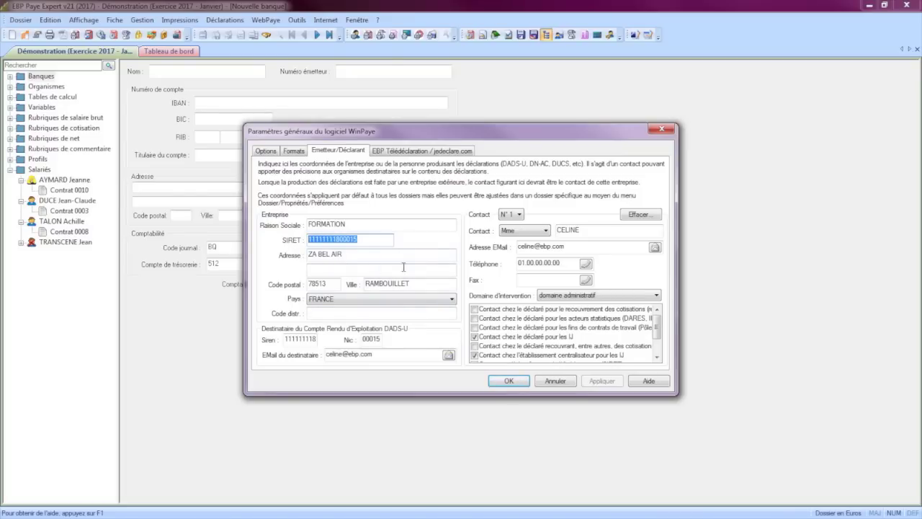
Select contact N° 1 and choose domaine administratif as its Domaine d'intervention
{"action": "left_click", "coordinate": [475, 219]}
{"action": "left_click", "coordinate": [520, 216]}
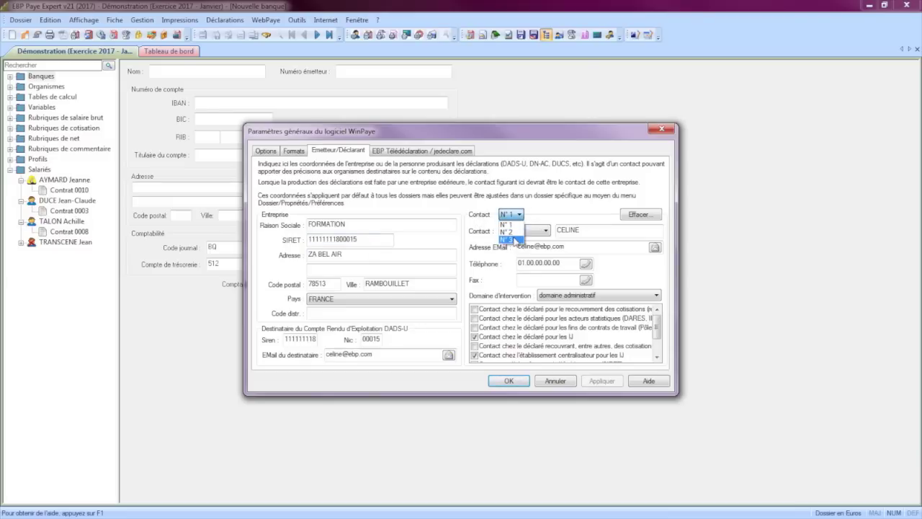
{"action": "left_click", "coordinate": [513, 223]}
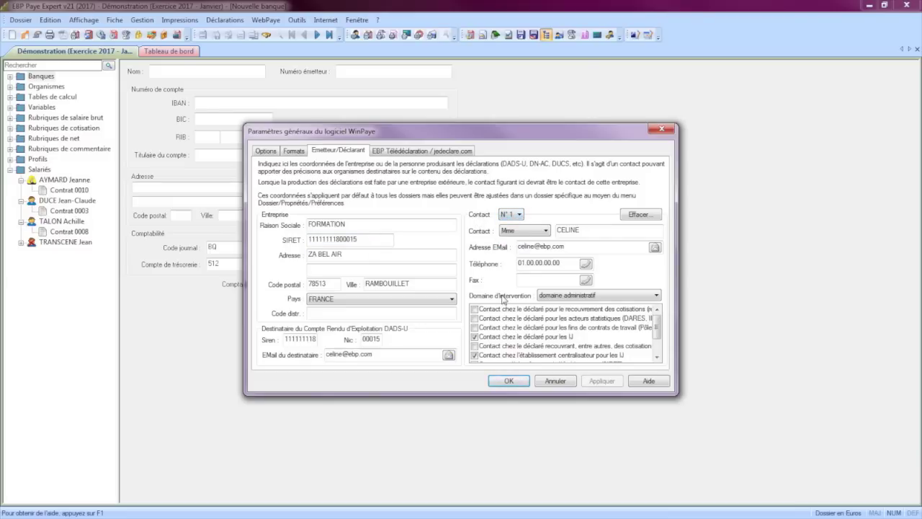
{"action": "left_click", "coordinate": [610, 298]}
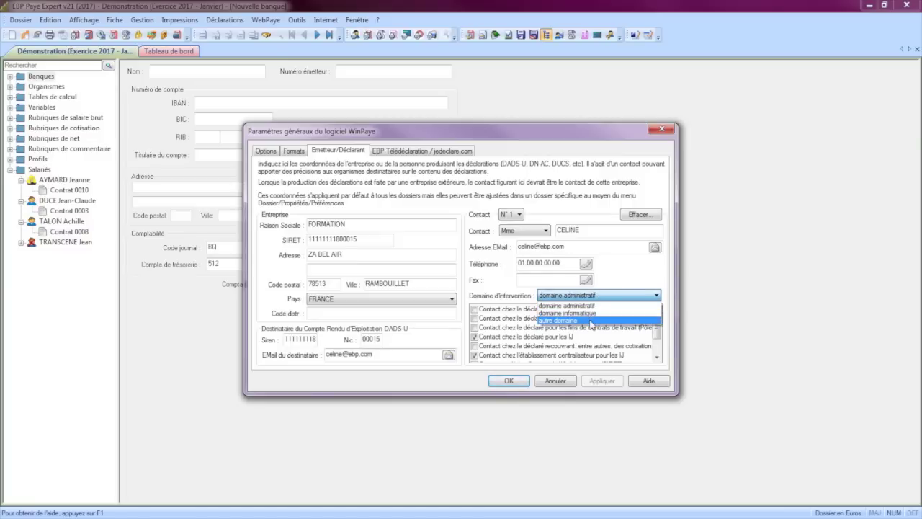
{"action": "left_click", "coordinate": [592, 307]}
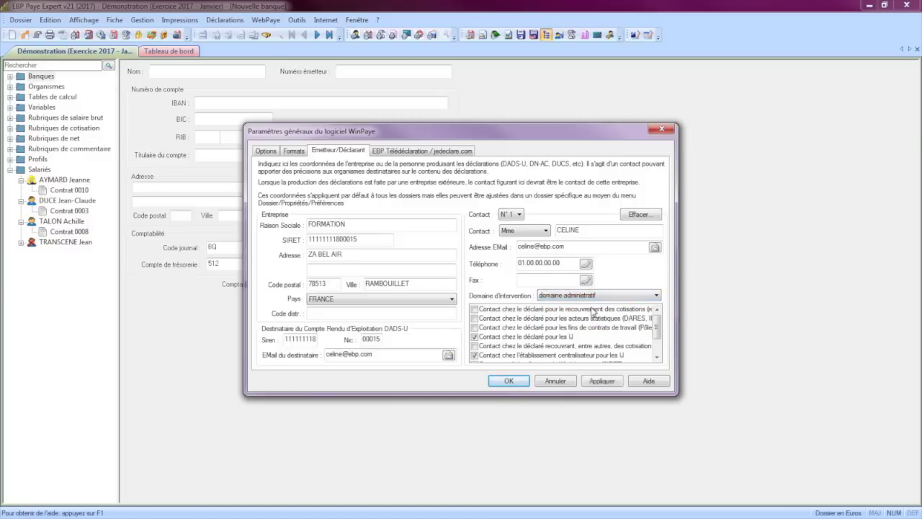
Check the name, e-mail address and telephone number entered for contact N° 1
{"action": "left_click_drag", "start_coordinate": [587, 232], "coordinate": [516, 247]}
{"action": "left_click", "coordinate": [572, 246]}
{"action": "left_click", "coordinate": [564, 264]}
{"action": "left_click_drag", "start_coordinate": [564, 264], "coordinate": [513, 265]}
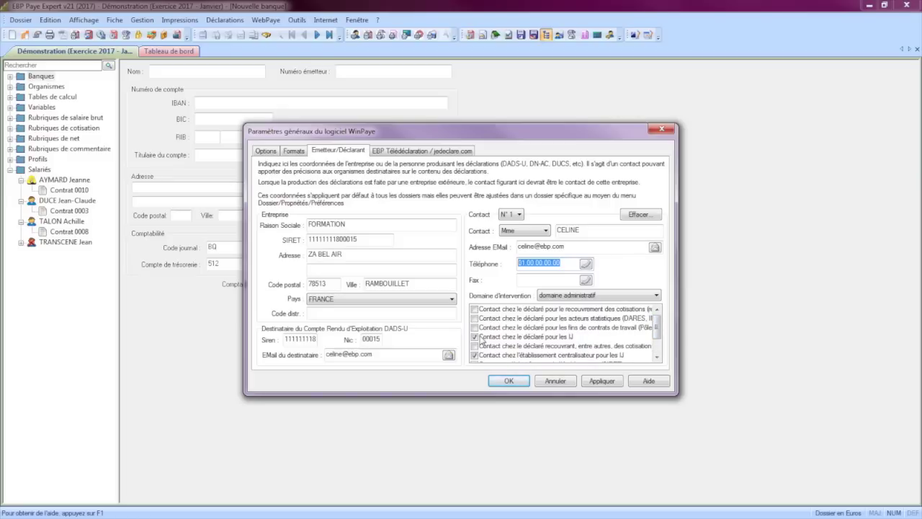
Review the contact roles of contact N° 1, ticking and then unticking the one for fins de contrats de travail
{"action": "left_click_drag", "start_coordinate": [657, 332], "coordinate": [657, 341]}
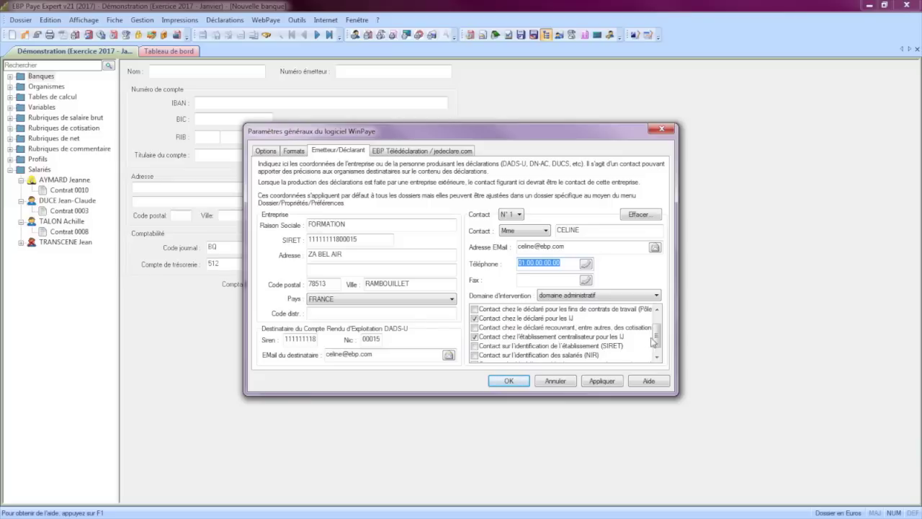
{"action": "left_click_drag", "start_coordinate": [658, 342], "coordinate": [657, 331]}
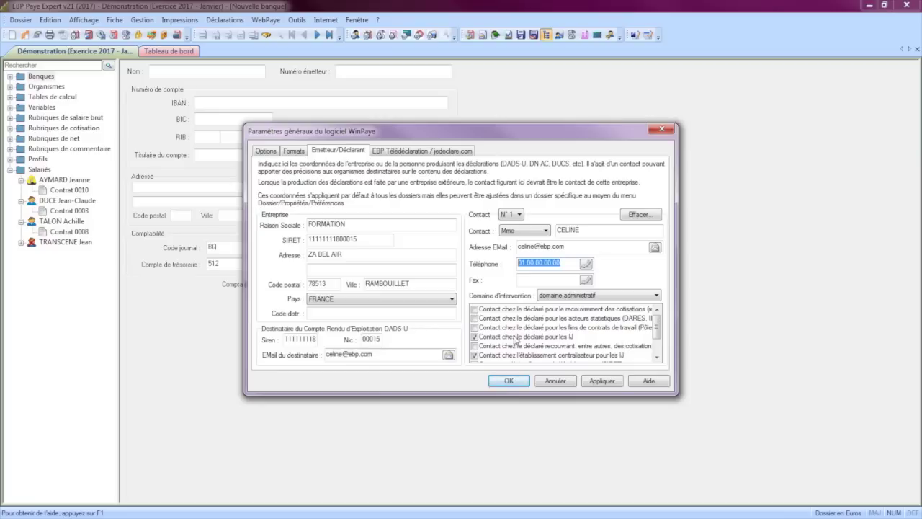
{"action": "left_click", "coordinate": [475, 328]}
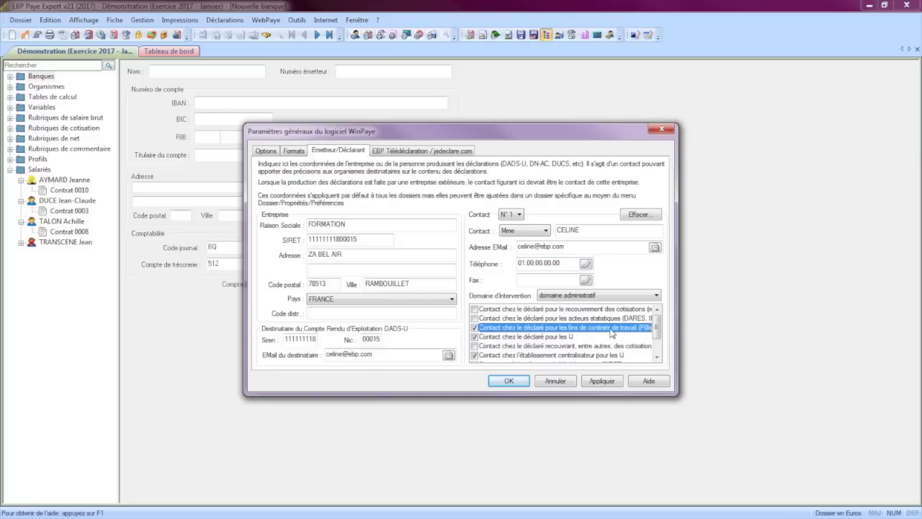
{"action": "left_click", "coordinate": [519, 215]}
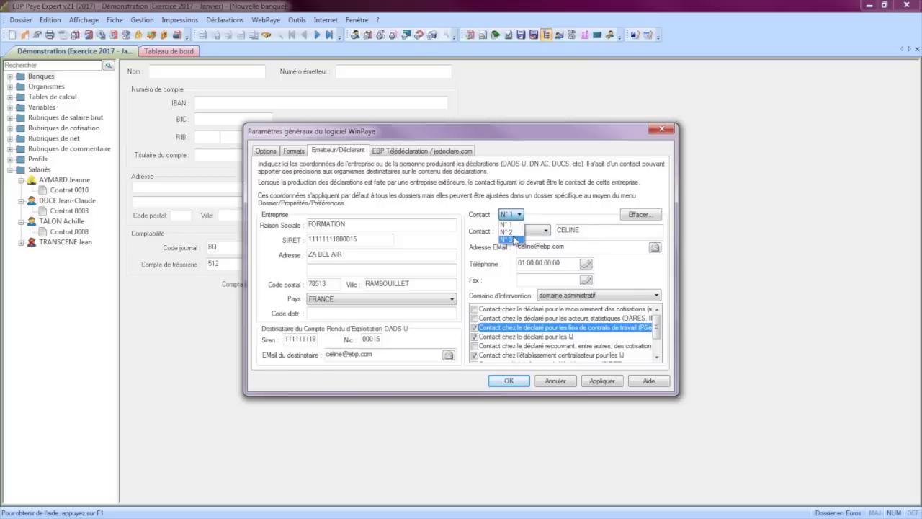
{"action": "left_click", "coordinate": [507, 224]}
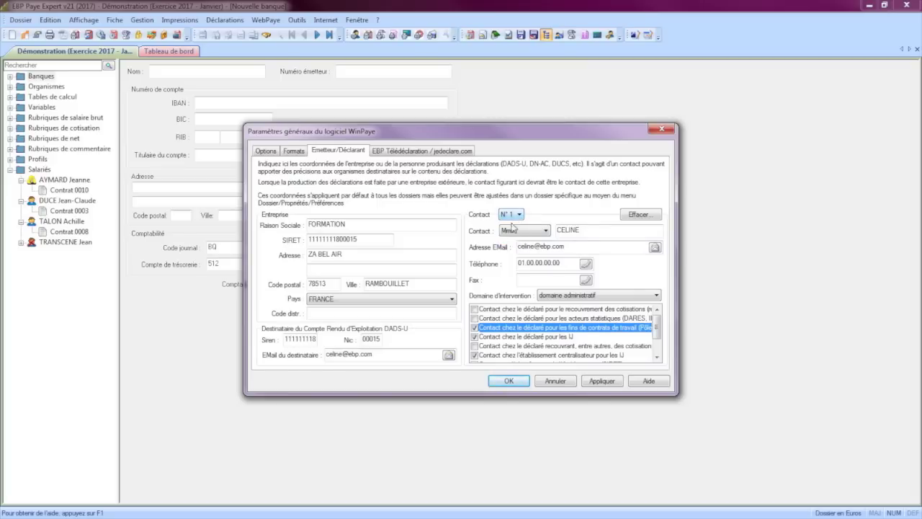
{"action": "left_click", "coordinate": [475, 337]}
Check the Siren, Nic and e-mail of the DADS-U report recipient, then apply and validate the general parameters
{"action": "left_click_drag", "start_coordinate": [285, 338], "coordinate": [318, 339]}
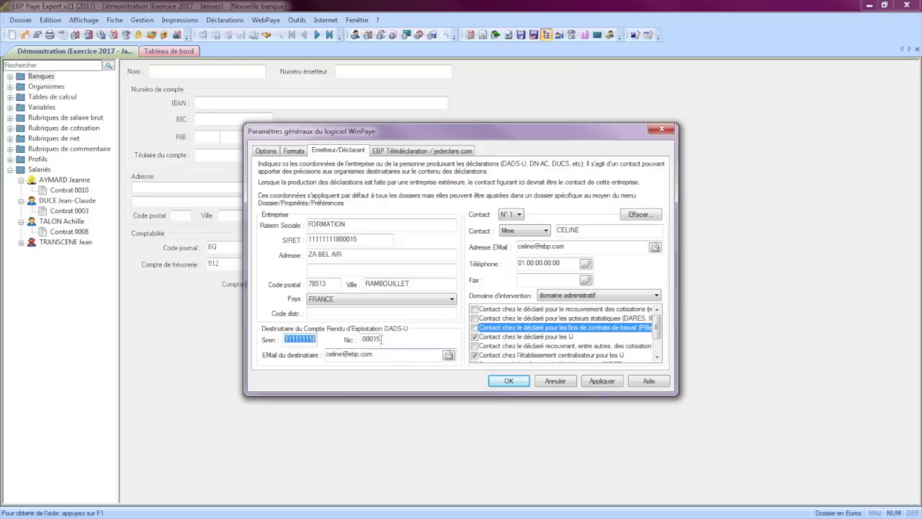
{"action": "left_click_drag", "start_coordinate": [380, 339], "coordinate": [363, 339]}
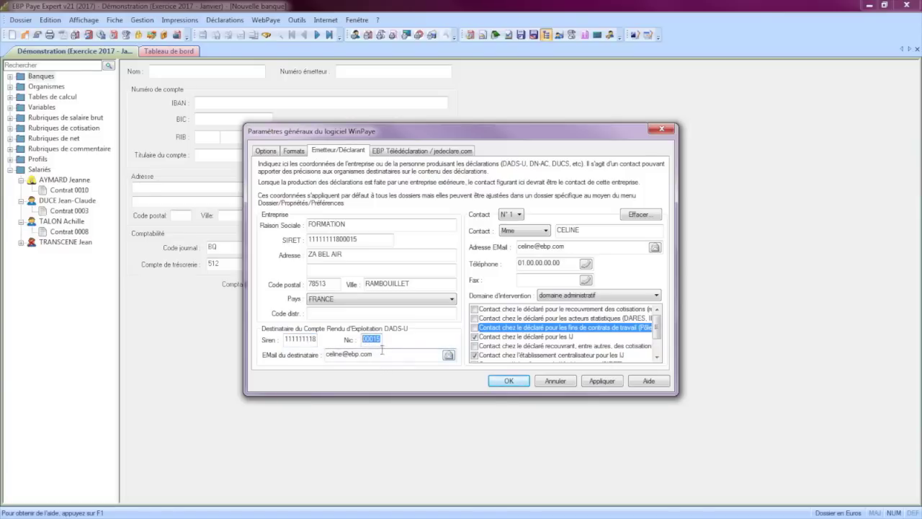
{"action": "left_click", "coordinate": [382, 355]}
{"action": "left_click_drag", "start_coordinate": [382, 354], "coordinate": [330, 358]}
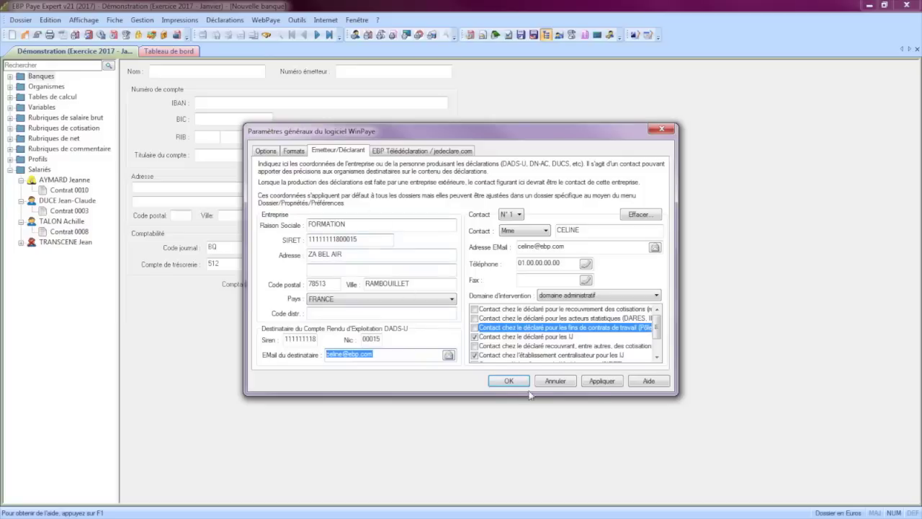
{"action": "left_click", "coordinate": [602, 381]}
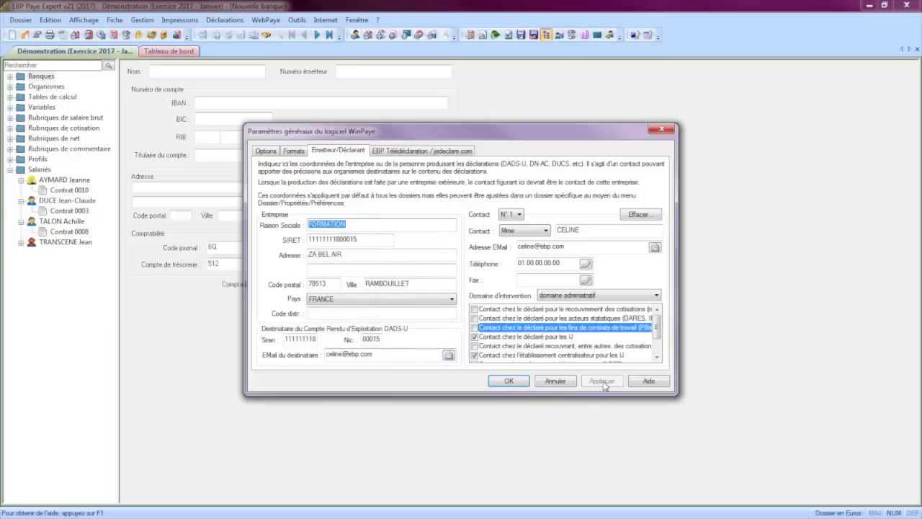
{"action": "left_click", "coordinate": [501, 381]}
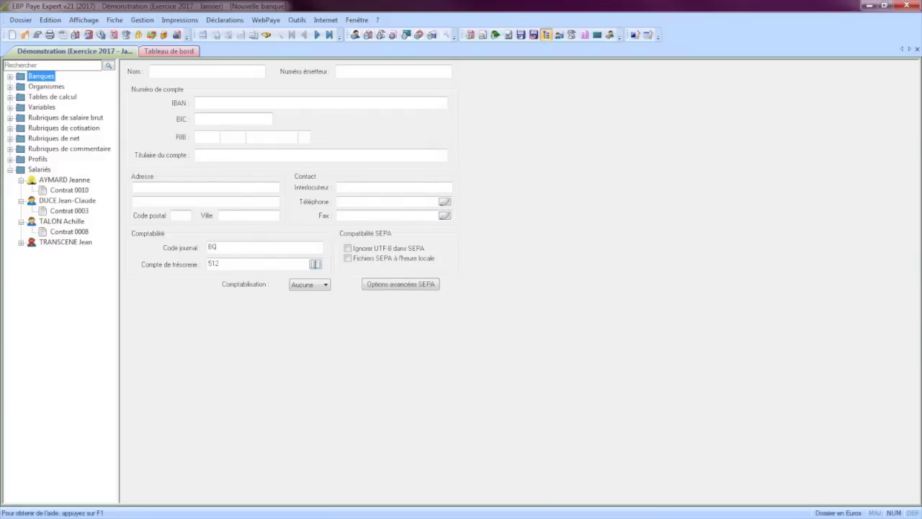
Open the URSSAF settings in the dossier preferences and check the accident du travail Code Section, Code Risque and Taux AT
{"action": "left_click", "coordinate": [26, 22]}
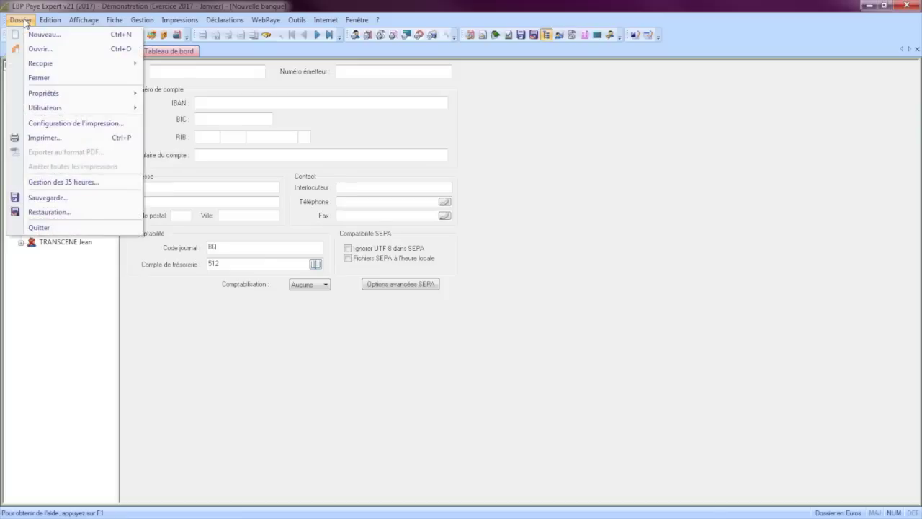
{"action": "mouse_move", "coordinate": [52, 100]}
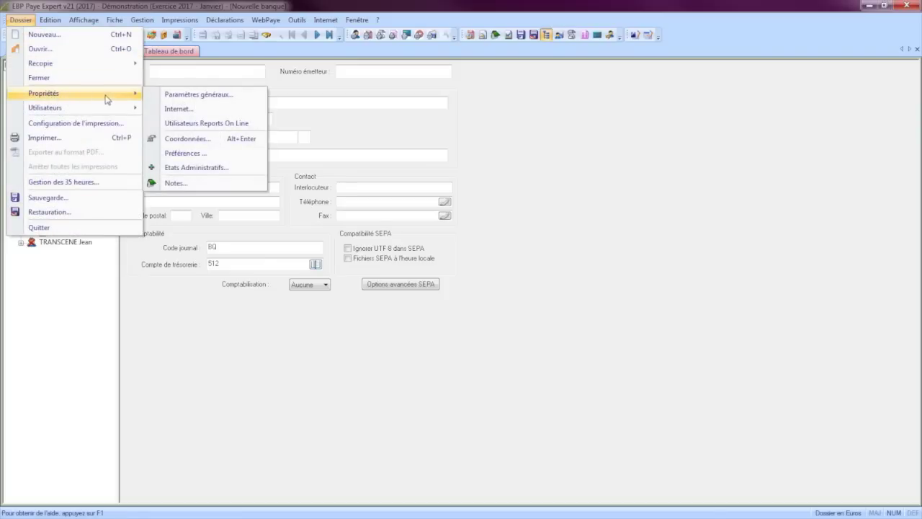
{"action": "left_click", "coordinate": [176, 155]}
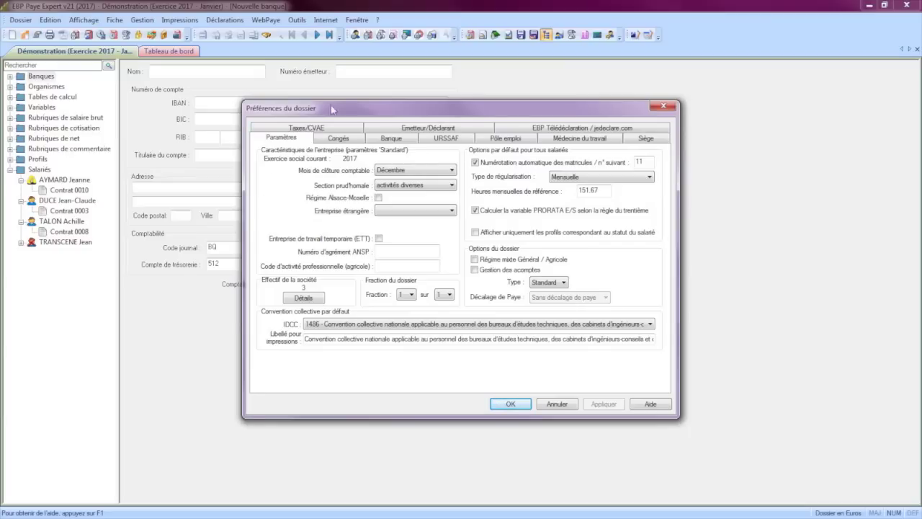
{"action": "left_click_drag", "start_coordinate": [344, 108], "coordinate": [252, 39]}
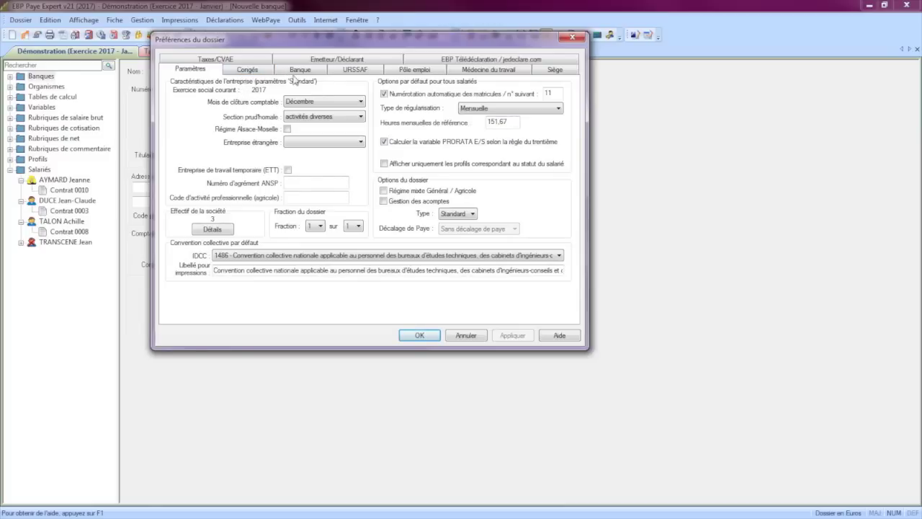
{"action": "left_click", "coordinate": [370, 72]}
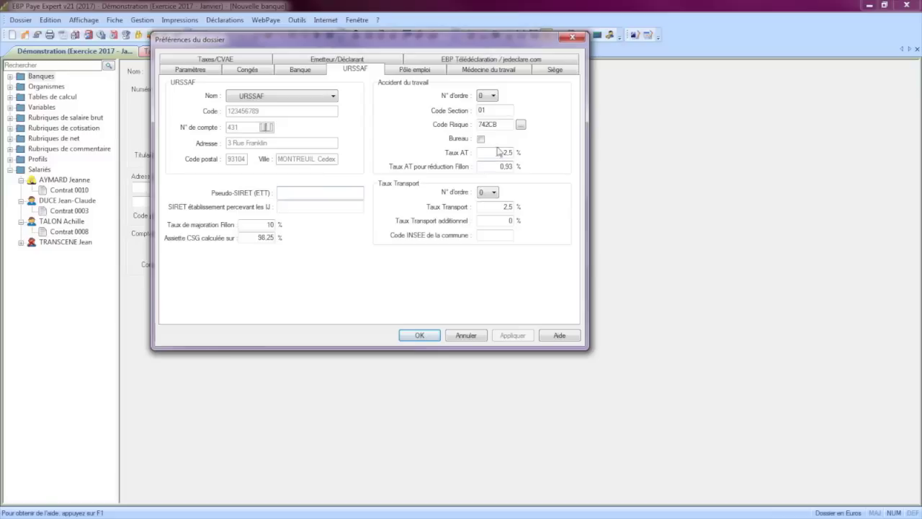
{"action": "left_click_drag", "start_coordinate": [497, 112], "coordinate": [479, 124]}
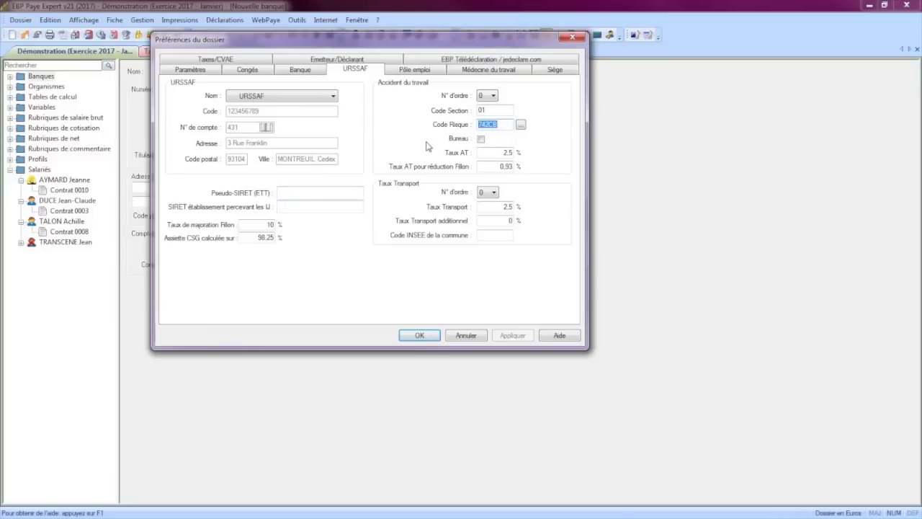
{"action": "left_click_drag", "start_coordinate": [502, 152], "coordinate": [512, 153]}
Confirm Code Risque 742CB for accident du travail from the list of risk codes
{"action": "left_click", "coordinate": [499, 123]}
{"action": "left_click", "coordinate": [522, 126]}
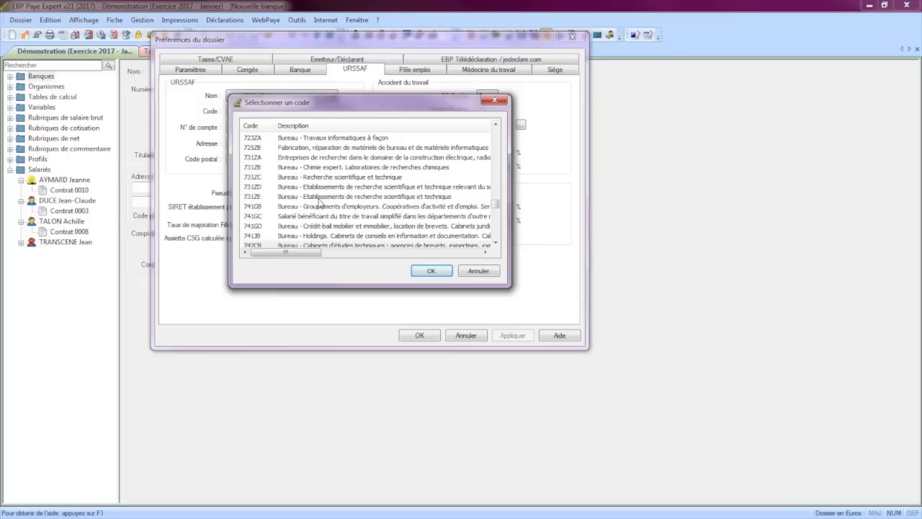
{"action": "left_click", "coordinate": [425, 270]}
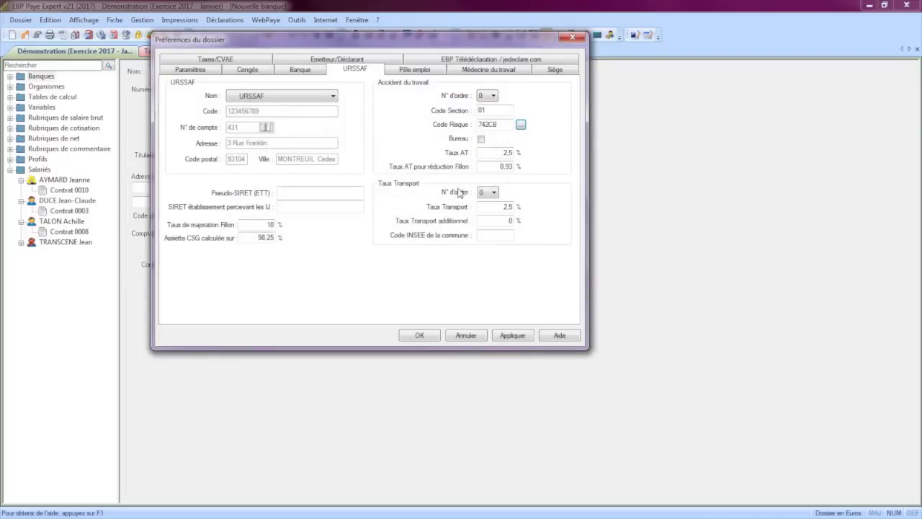
Review the accident du travail risk code and rate for N° d'ordre 0, and the SIRET field for the establishment receiving the IJ
{"action": "left_click_drag", "start_coordinate": [508, 124], "coordinate": [479, 123]}
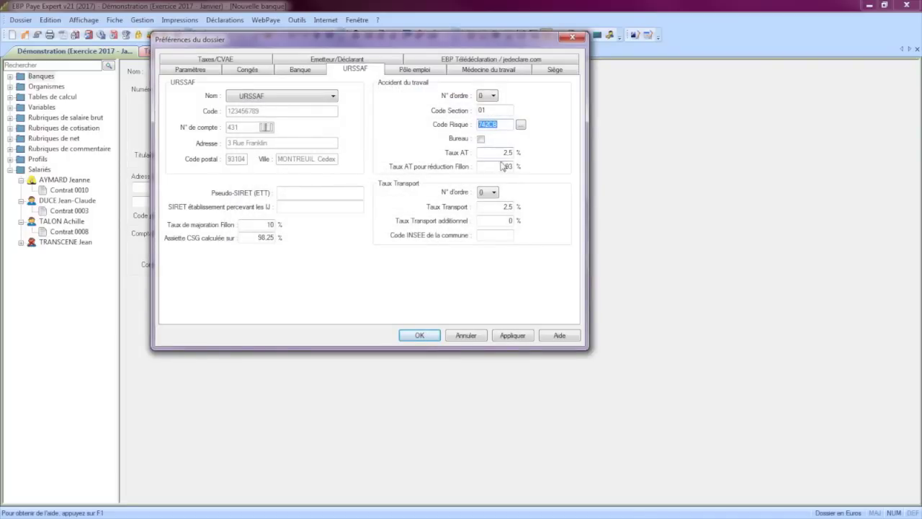
{"action": "left_click_drag", "start_coordinate": [504, 154], "coordinate": [519, 153]}
{"action": "left_click", "coordinate": [494, 96]}
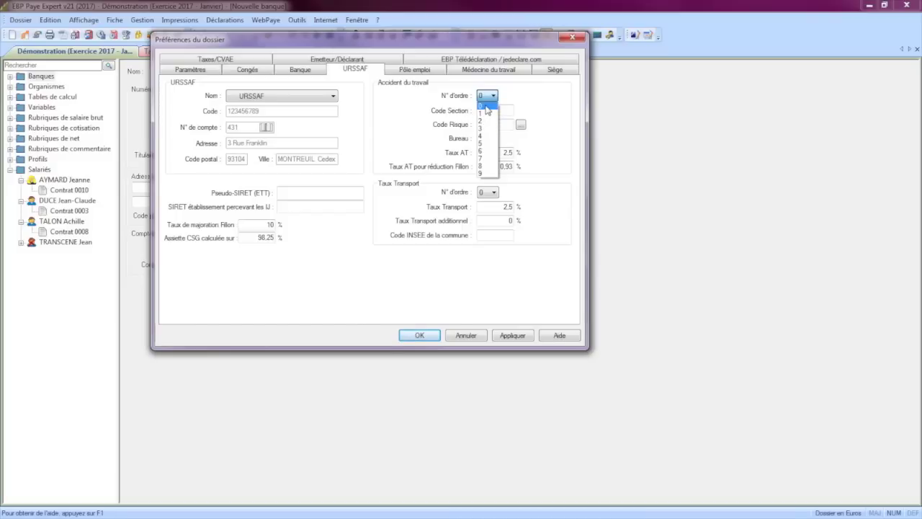
{"action": "left_click", "coordinate": [485, 107]}
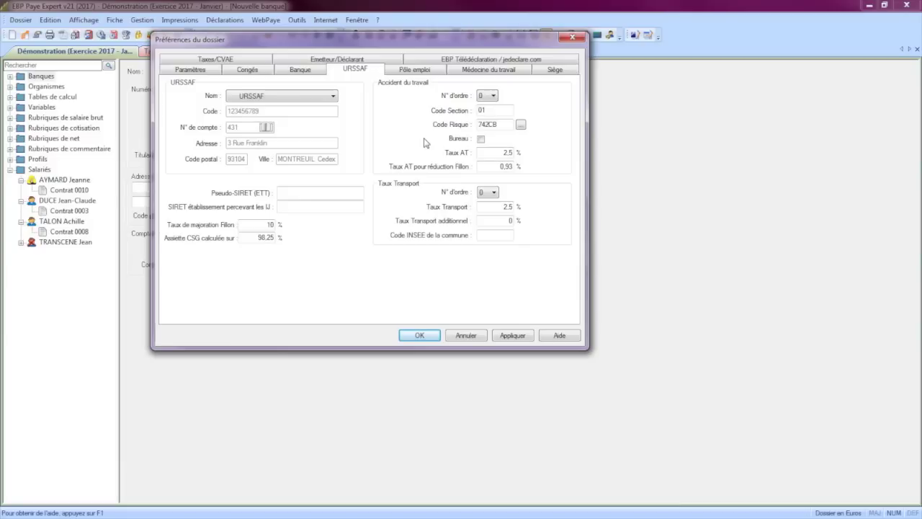
{"action": "left_click", "coordinate": [285, 205]}
Examine the Pôle emploi settings and the organisations available for Cadre et non cadres and for Cadres
{"action": "left_click", "coordinate": [416, 71]}
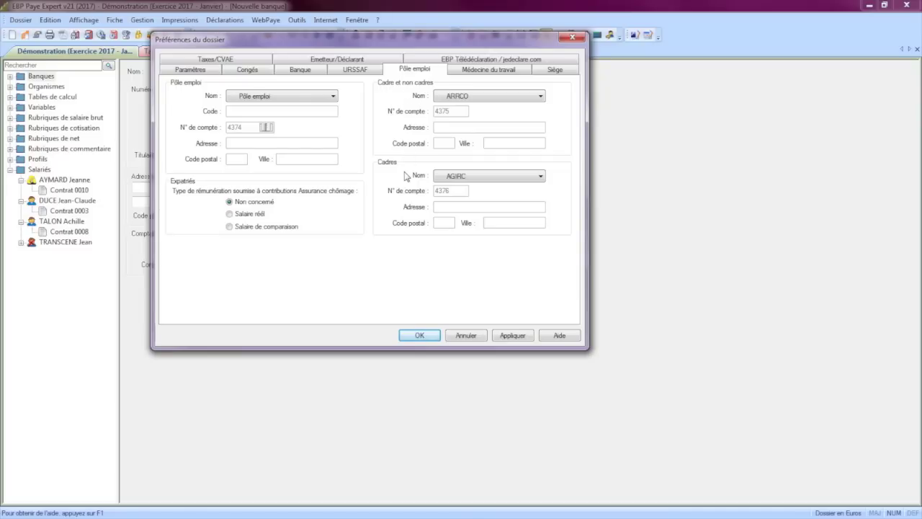
{"action": "left_click", "coordinate": [541, 96]}
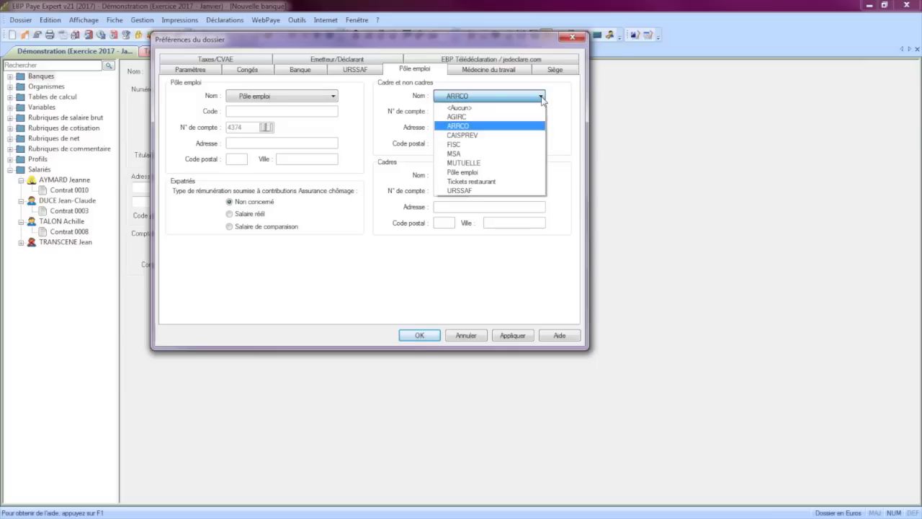
{"action": "left_click", "coordinate": [542, 98]}
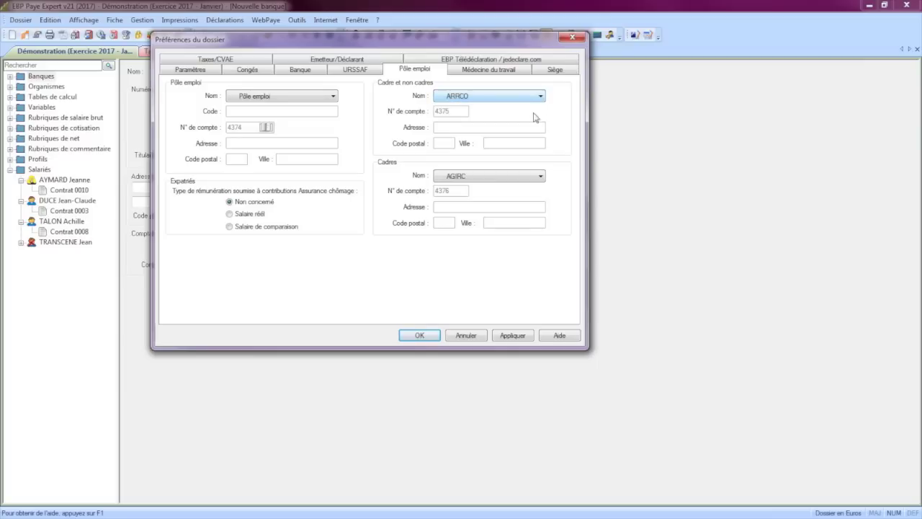
{"action": "left_click", "coordinate": [541, 178]}
{"action": "left_click", "coordinate": [542, 179]}
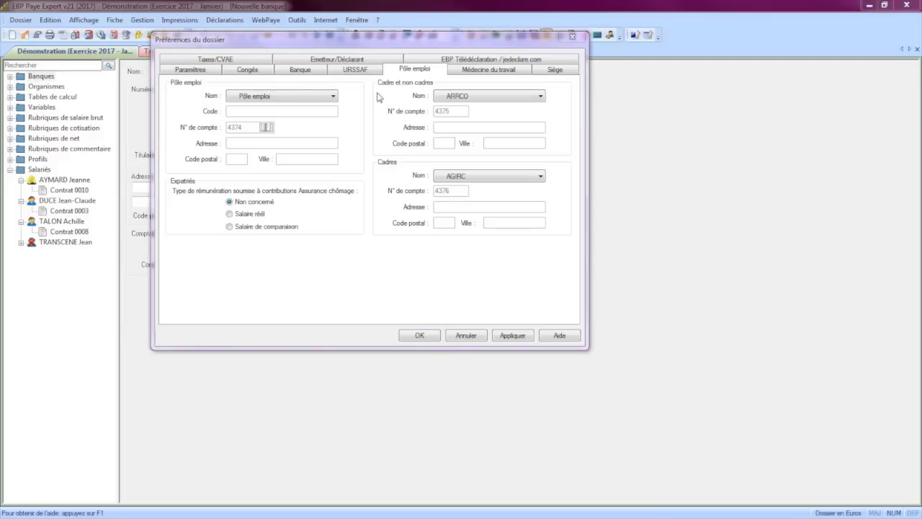
Open the Emetteur/Déclarant preferences, view the custom issuer fields, and keep the issuer from the general parameters selected
{"action": "left_click", "coordinate": [307, 60]}
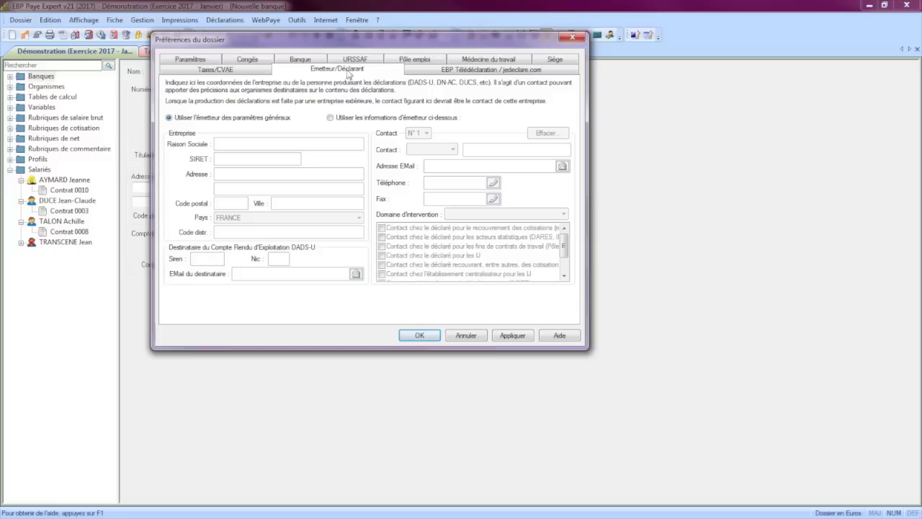
{"action": "left_click", "coordinate": [331, 118]}
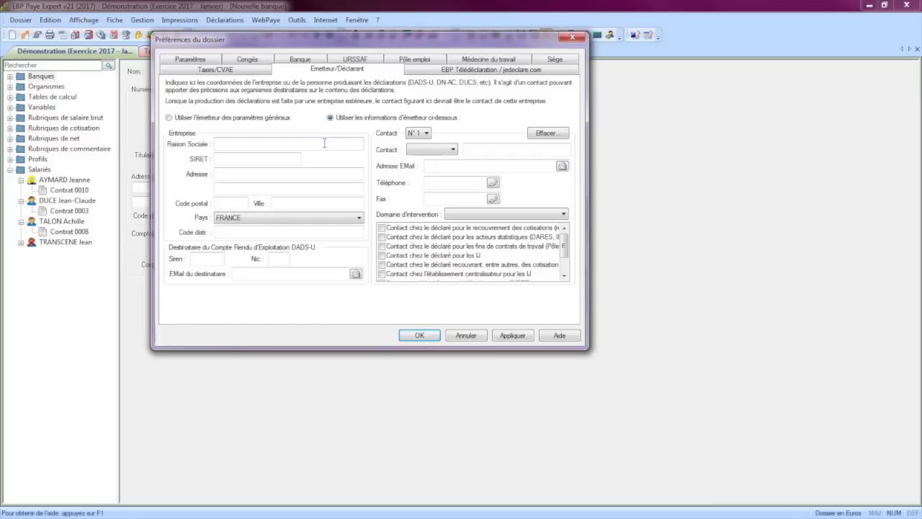
{"action": "left_click", "coordinate": [170, 118]}
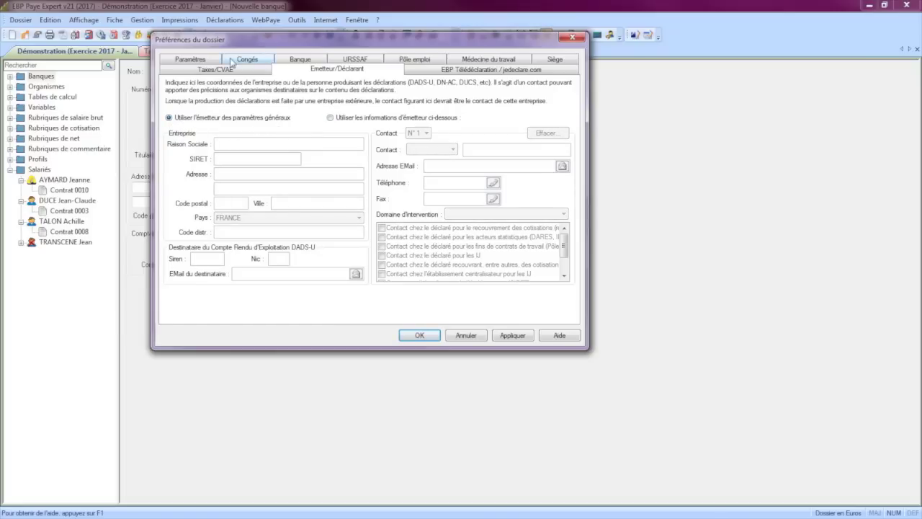
In the Taxes/CVAE preferences, try the apprenticeship tax and supplementary contribution options, and disable Assujettissement à la taxe sur les salaires
{"action": "left_click", "coordinate": [196, 71]}
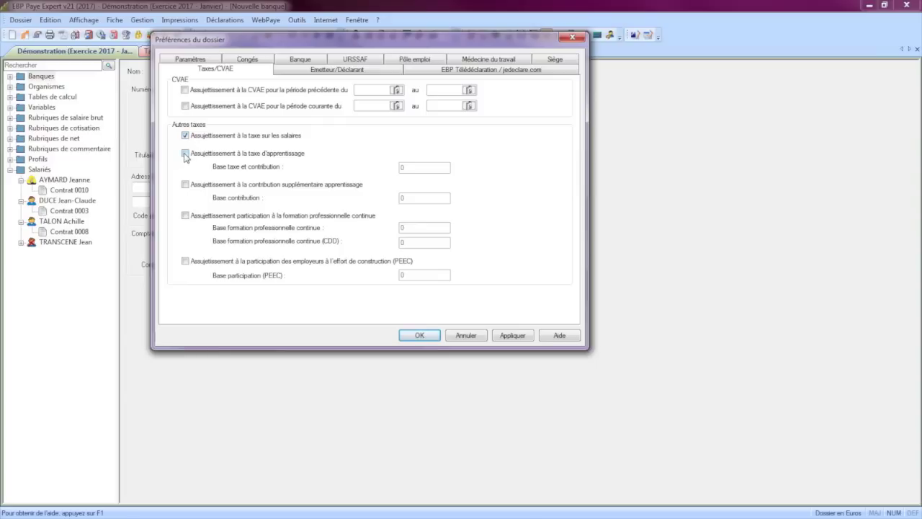
{"action": "left_click", "coordinate": [185, 154]}
{"action": "left_click", "coordinate": [186, 186]}
{"action": "left_click", "coordinate": [402, 167]}
{"action": "left_click", "coordinate": [185, 153]}
{"action": "left_click", "coordinate": [185, 185]}
{"action": "left_click", "coordinate": [186, 135]}
Try the CVAE liability options for the previous and current periods, leave both disabled, and save the dossier preferences
{"action": "left_click", "coordinate": [185, 91]}
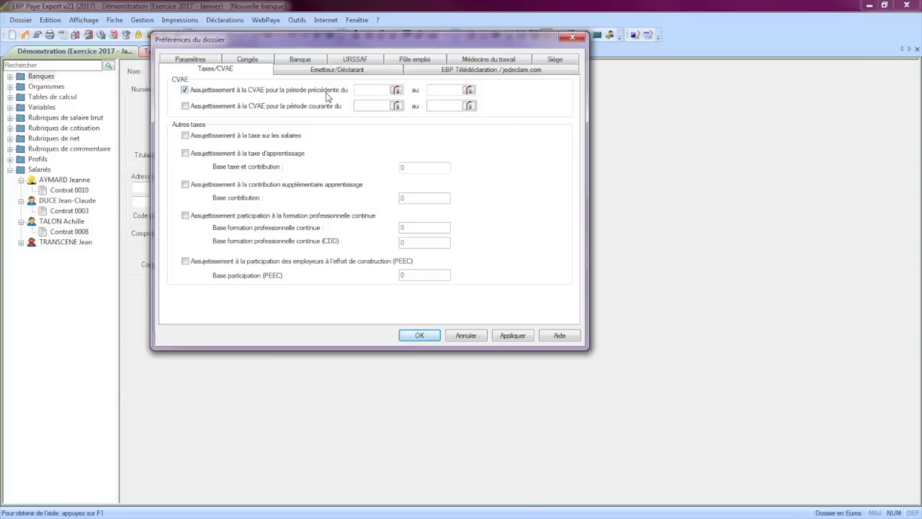
{"action": "left_click", "coordinate": [368, 92]}
{"action": "left_click", "coordinate": [185, 90]}
{"action": "left_click", "coordinate": [185, 106]}
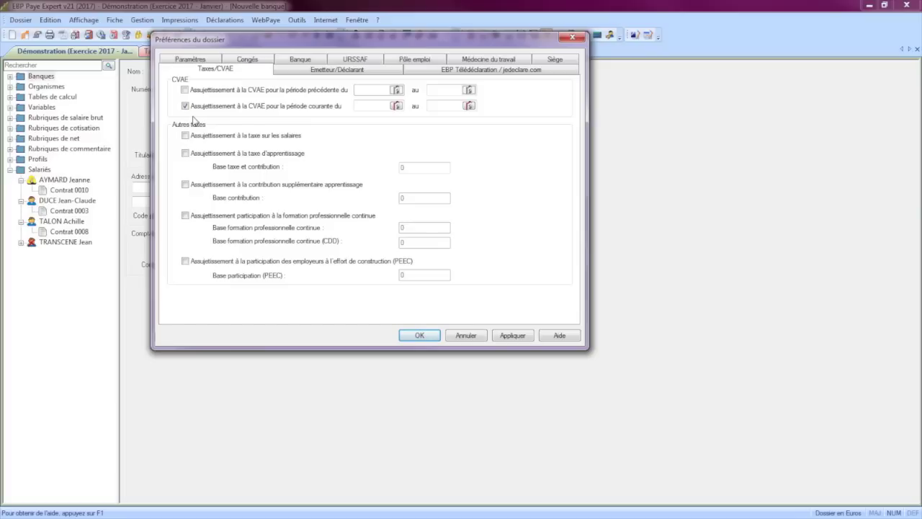
{"action": "left_click", "coordinate": [185, 106]}
{"action": "left_click", "coordinate": [514, 336]}
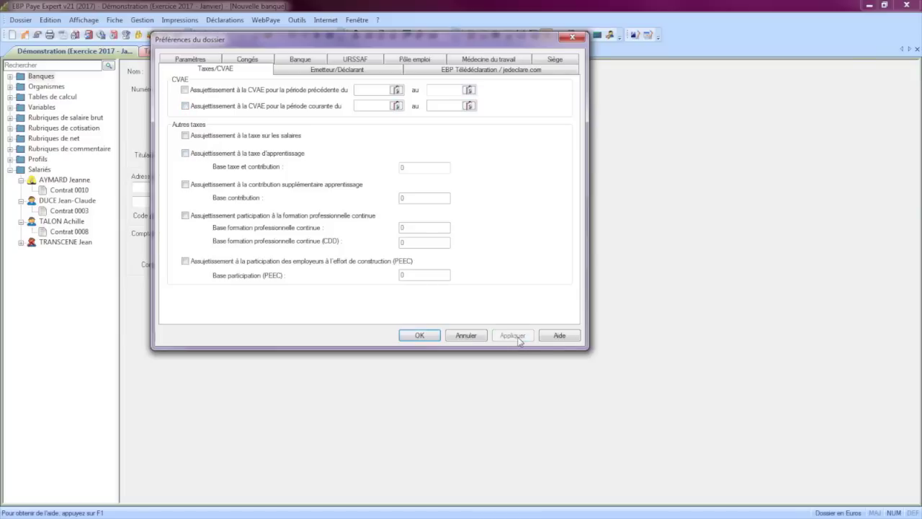
{"action": "left_click", "coordinate": [420, 337]}
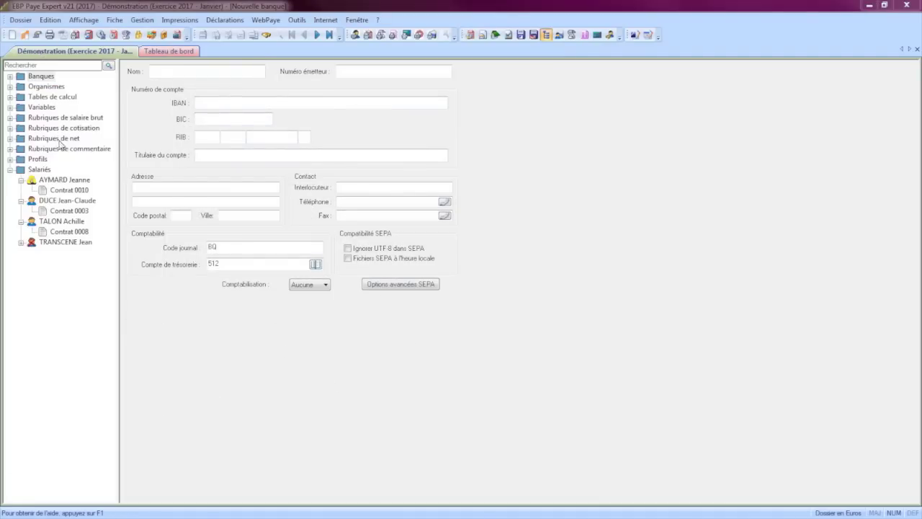
Open the Banque de paiement record under Banques and check its IBAN
{"action": "left_click", "coordinate": [9, 76]}
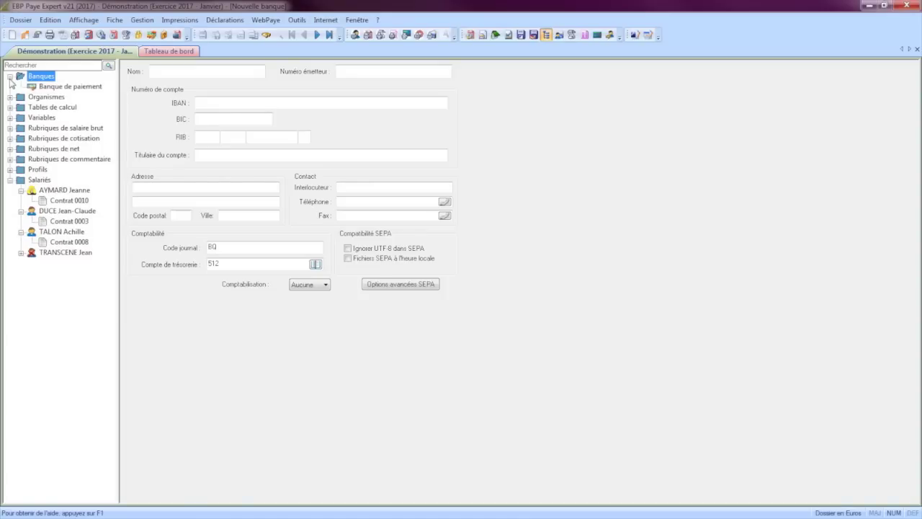
{"action": "left_click", "coordinate": [76, 89]}
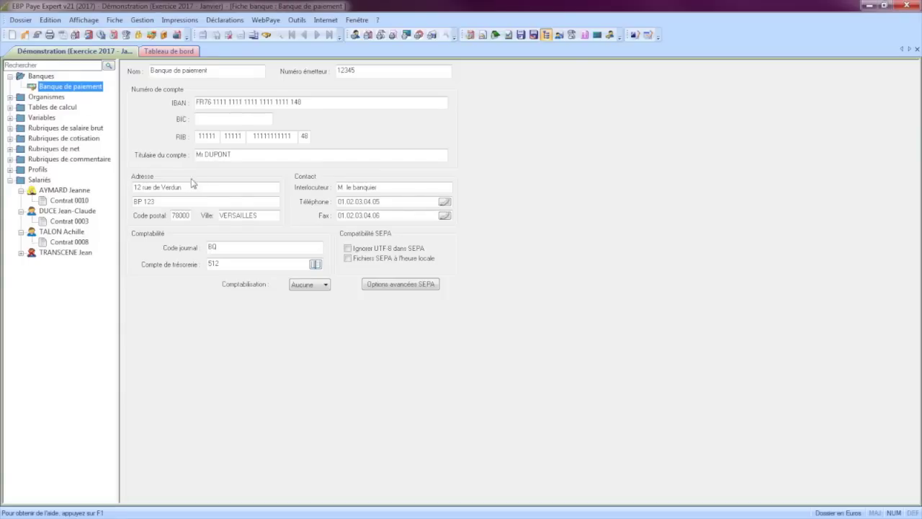
{"action": "left_click_drag", "start_coordinate": [322, 101], "coordinate": [192, 101]}
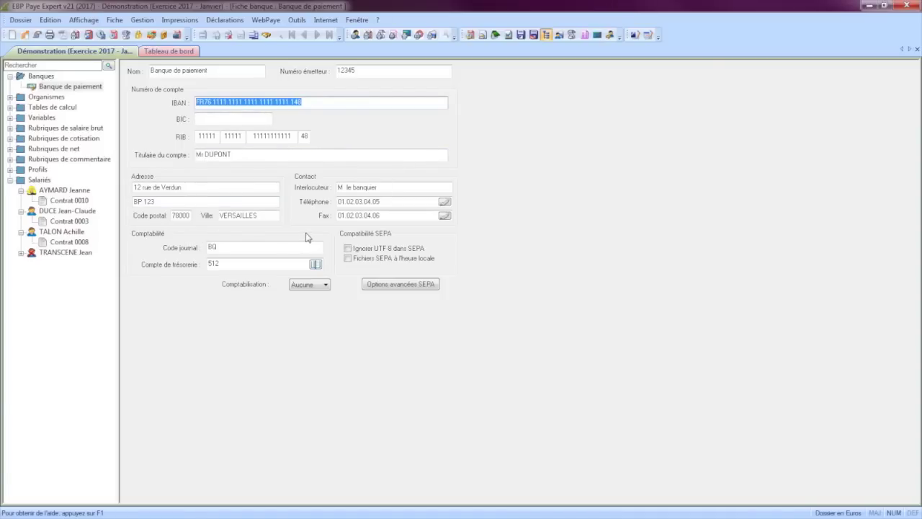
{"action": "left_click_drag", "start_coordinate": [317, 100], "coordinate": [190, 101]}
{"action": "left_click", "coordinate": [10, 76]}
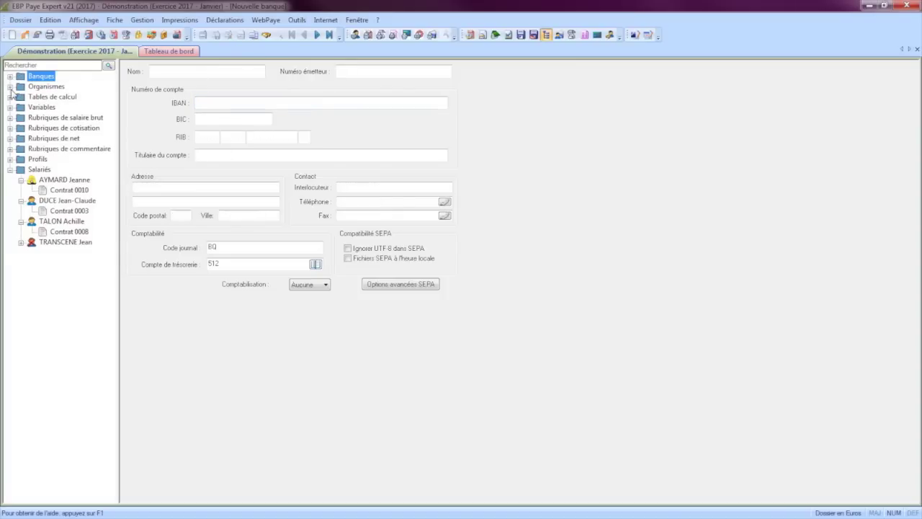
Open the CAISPREV organisation under Prévoyance / Santé and check its name, SIRET, code list and number
{"action": "left_click", "coordinate": [10, 87]}
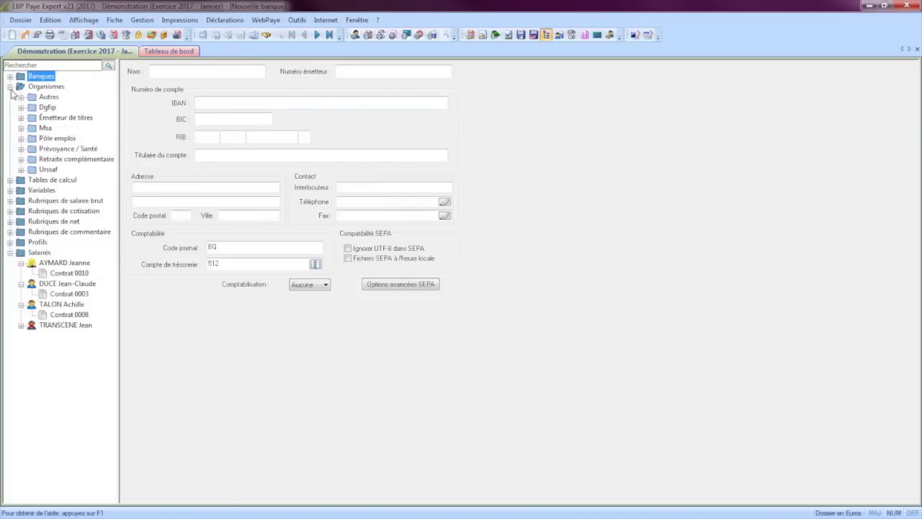
{"action": "left_click", "coordinate": [21, 149]}
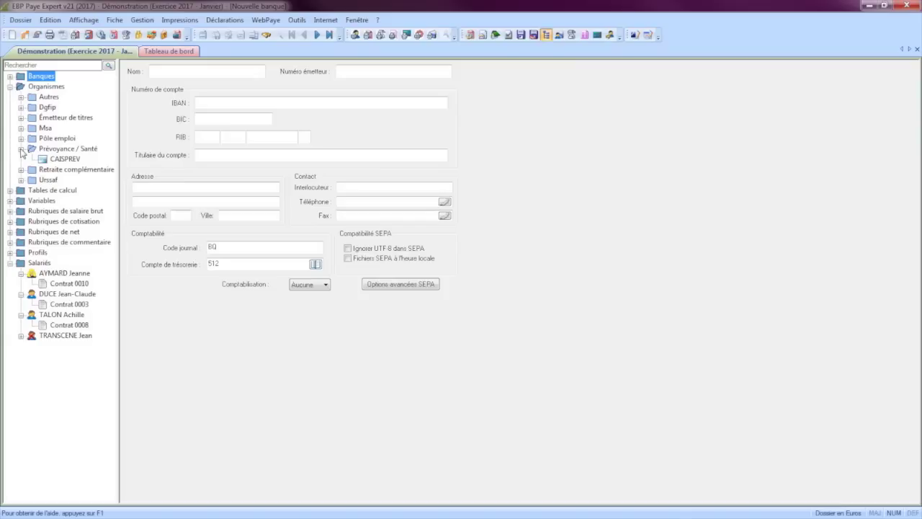
{"action": "left_click", "coordinate": [65, 159]}
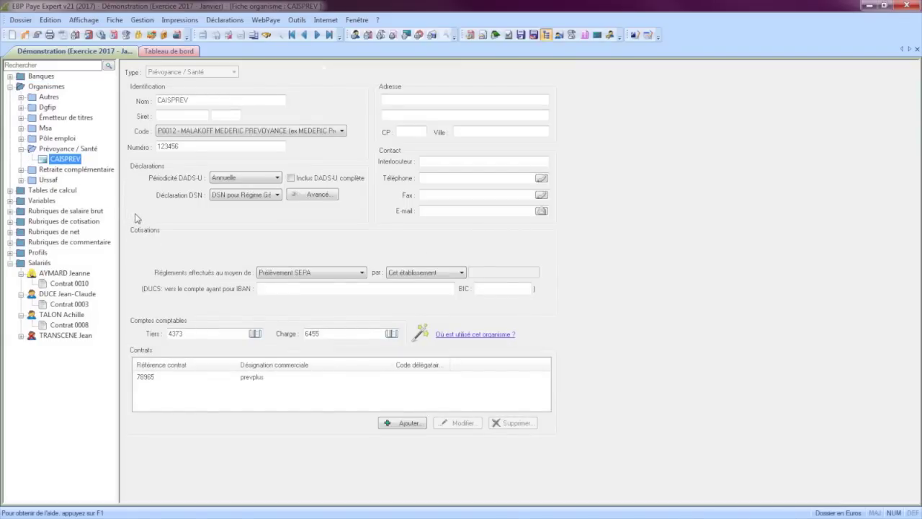
{"action": "left_click", "coordinate": [199, 100]}
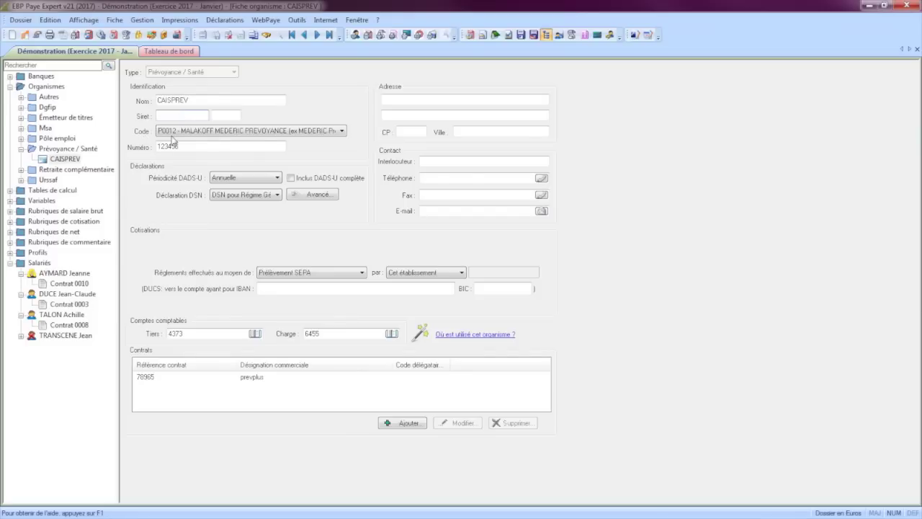
{"action": "left_click", "coordinate": [177, 134]}
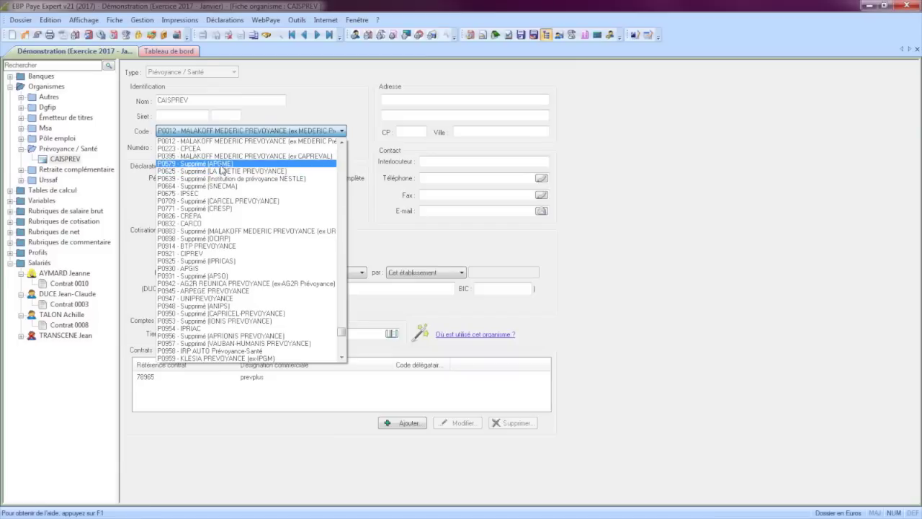
{"action": "left_click", "coordinate": [209, 135]}
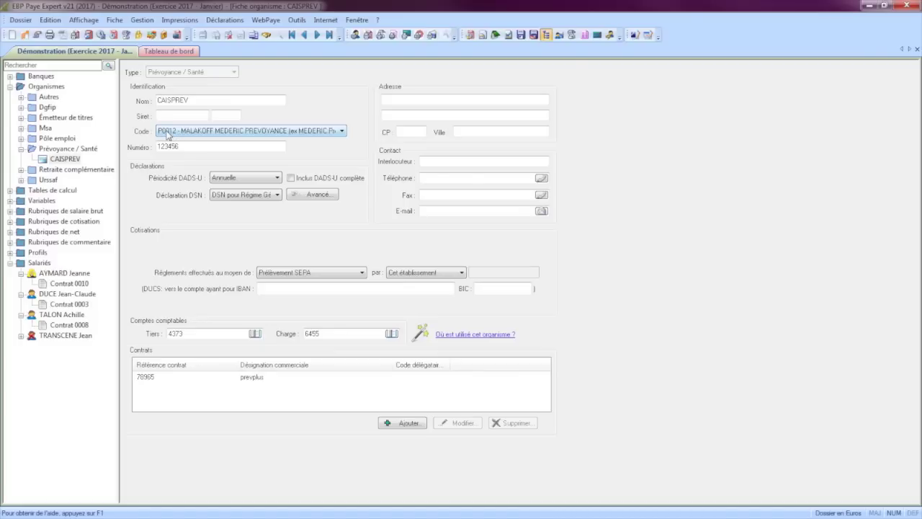
{"action": "left_click_drag", "start_coordinate": [182, 148], "coordinate": [157, 148]}
Select DSN pour Régime Général as the Déclaration DSN for CAISPREV
{"action": "left_click", "coordinate": [276, 196]}
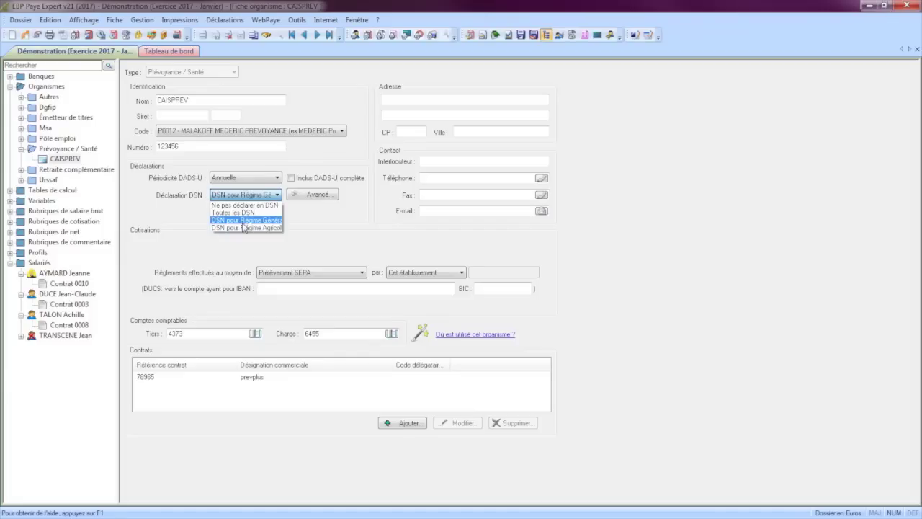
{"action": "left_click", "coordinate": [243, 224]}
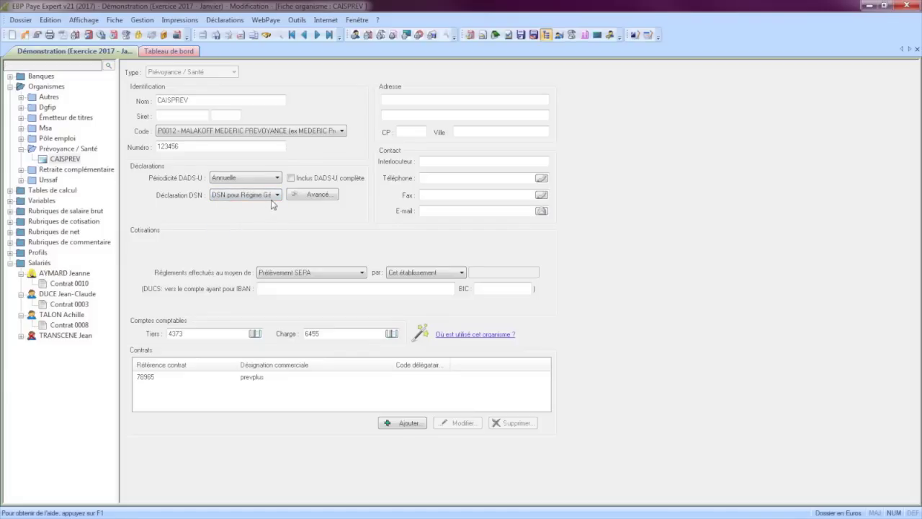
{"action": "left_click", "coordinate": [273, 197]}
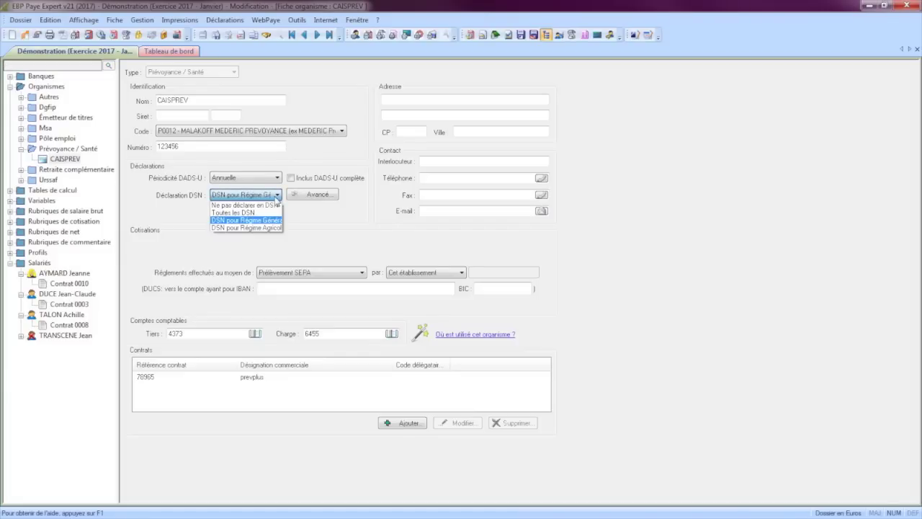
{"action": "left_click", "coordinate": [261, 196]}
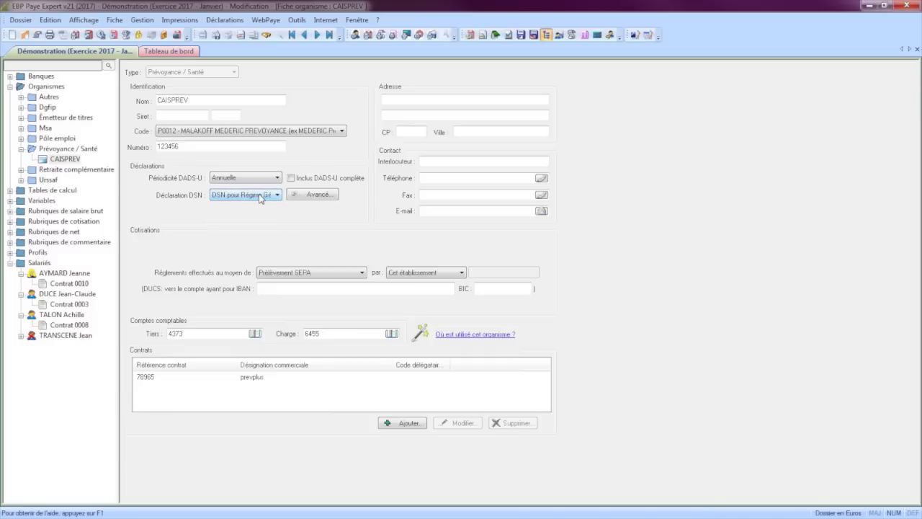
Declare a code change in the DSN for CAISPREV, with application date 31/01/2017 and the Janvier 2017 DSN
{"action": "left_click", "coordinate": [317, 194]}
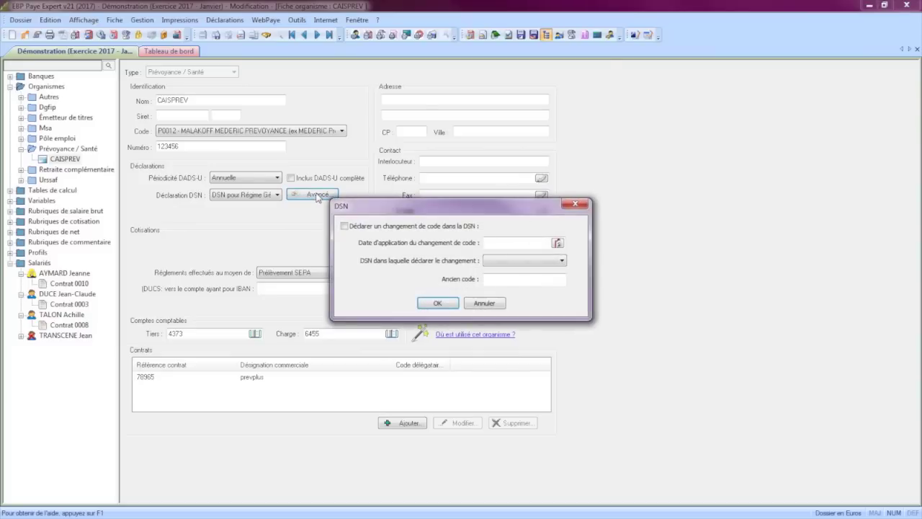
{"action": "left_click", "coordinate": [345, 226]}
{"action": "left_click", "coordinate": [523, 242]}
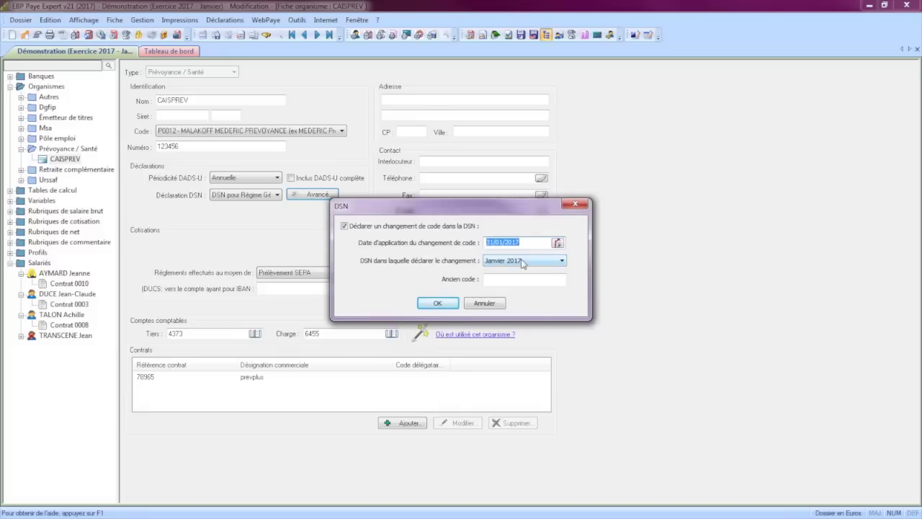
{"action": "left_click", "coordinate": [522, 261]}
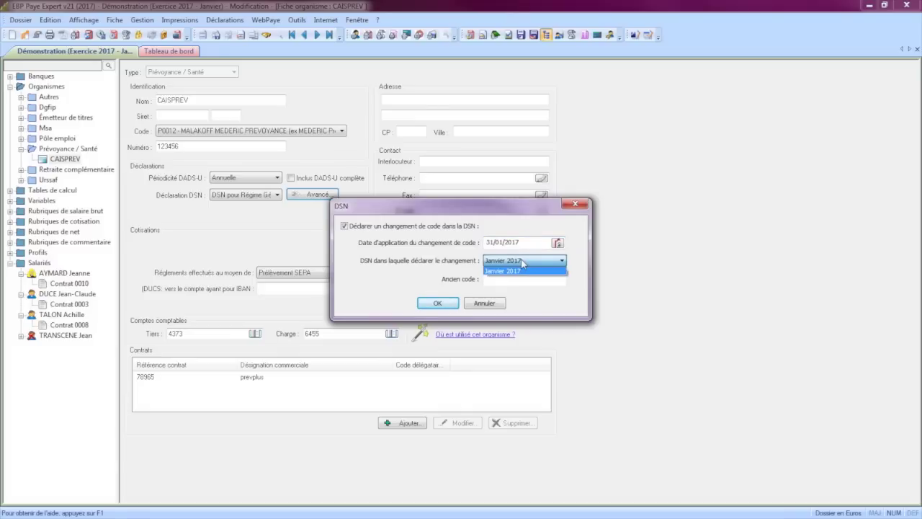
{"action": "left_click", "coordinate": [522, 262]}
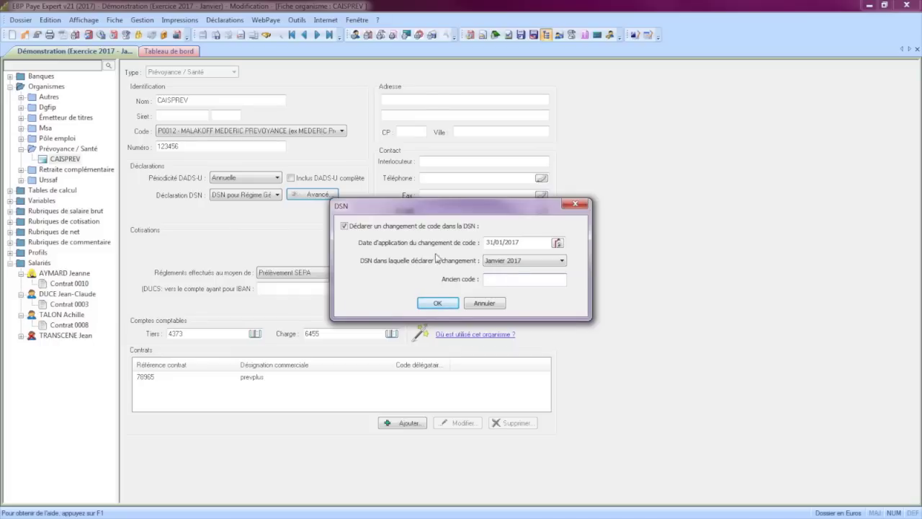
{"action": "left_click", "coordinate": [447, 304]}
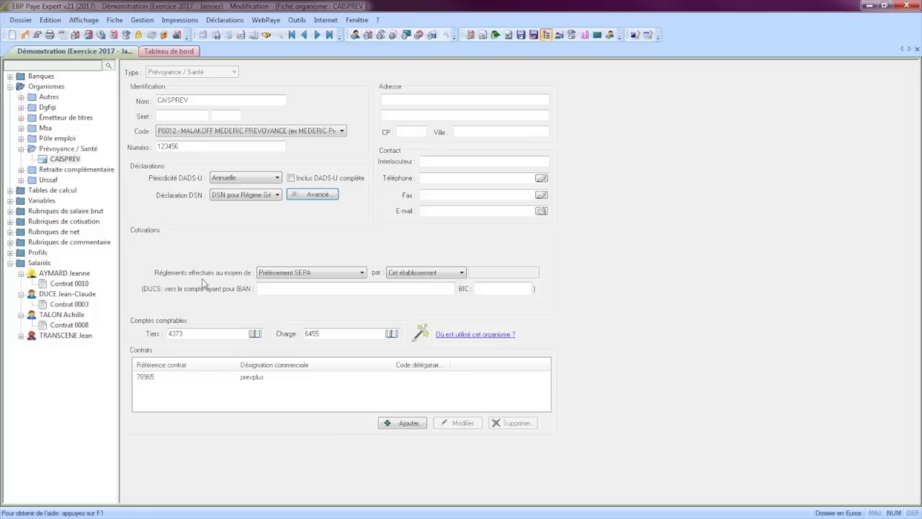
Choose Prélèvement SEPA as CAISPREV's contribution payment method and open the prevplus contract for editing
{"action": "left_click", "coordinate": [316, 275]}
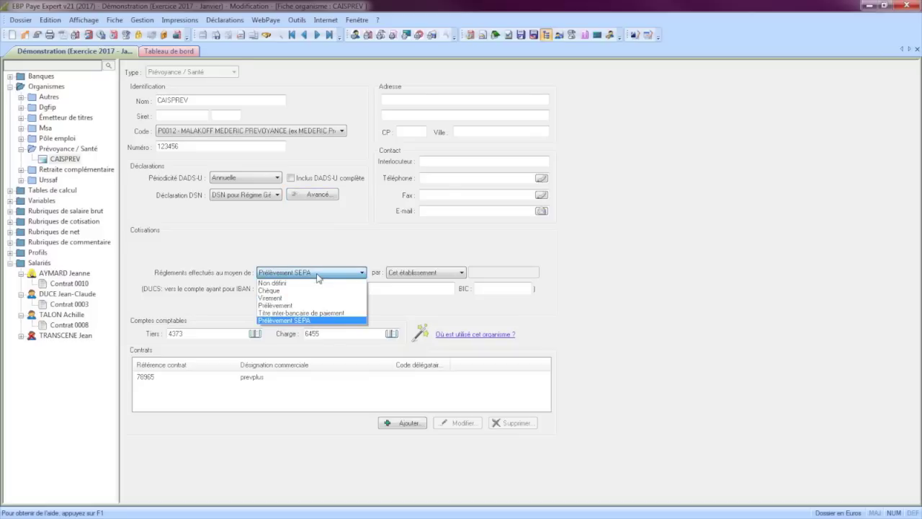
{"action": "left_click", "coordinate": [311, 321]}
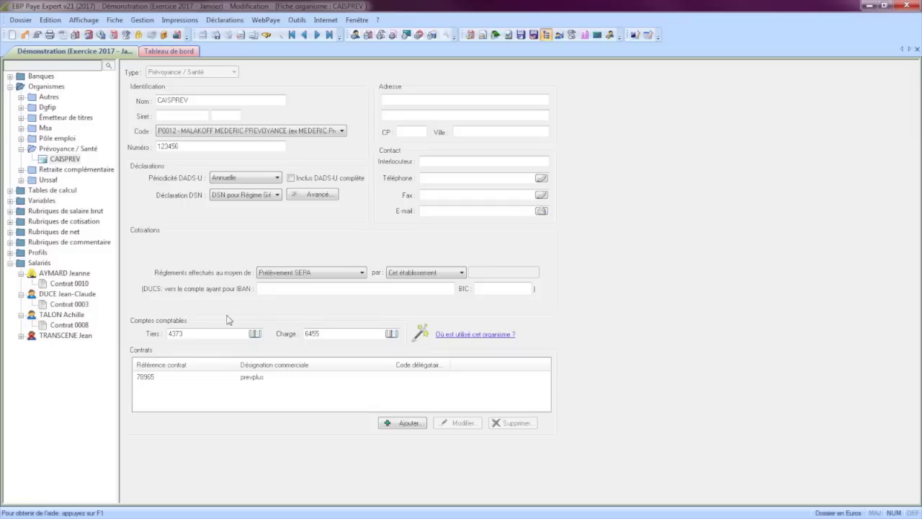
{"action": "left_click", "coordinate": [149, 381]}
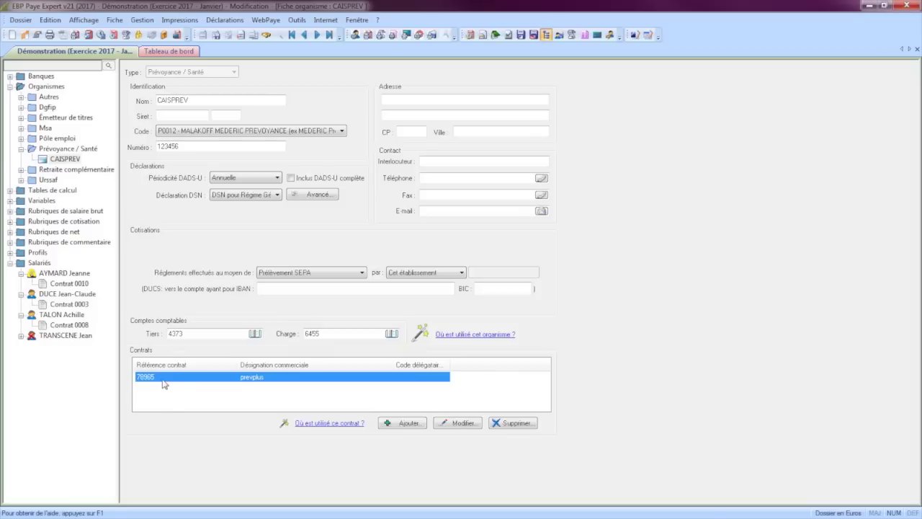
{"action": "double_click", "coordinate": [161, 380]}
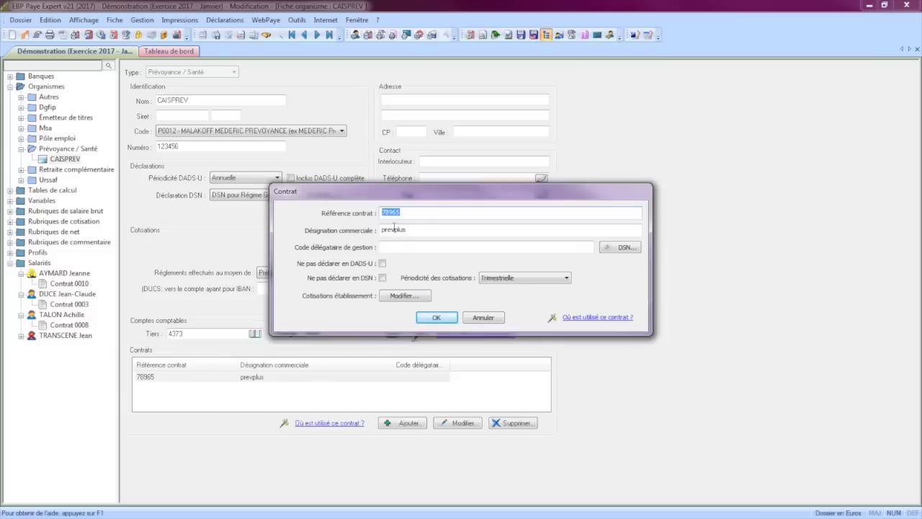
Review the prevplus contract's reference, commercial designation, Code délégataire de gestion and DSN code-change options, cancelling the DSN options without changes
{"action": "left_click_drag", "start_coordinate": [414, 213], "coordinate": [376, 213]}
{"action": "left_click_drag", "start_coordinate": [414, 229], "coordinate": [375, 230]}
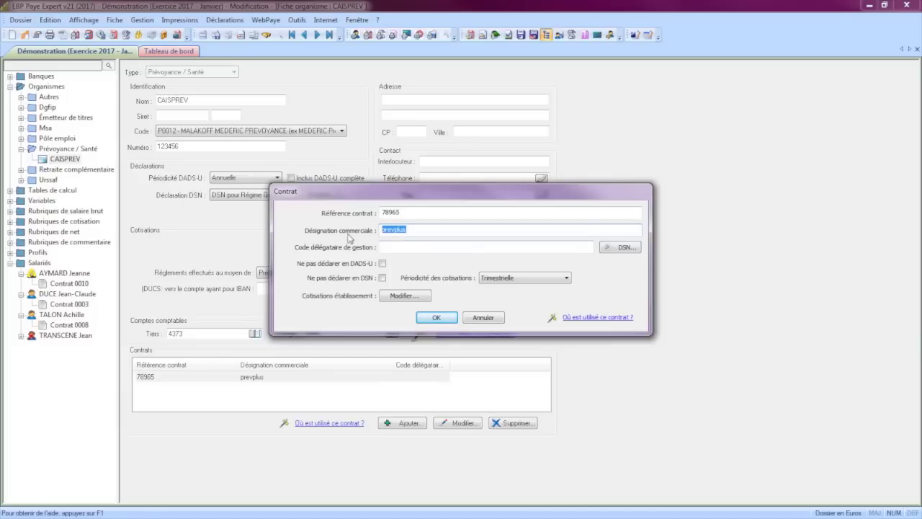
{"action": "left_click", "coordinate": [391, 246]}
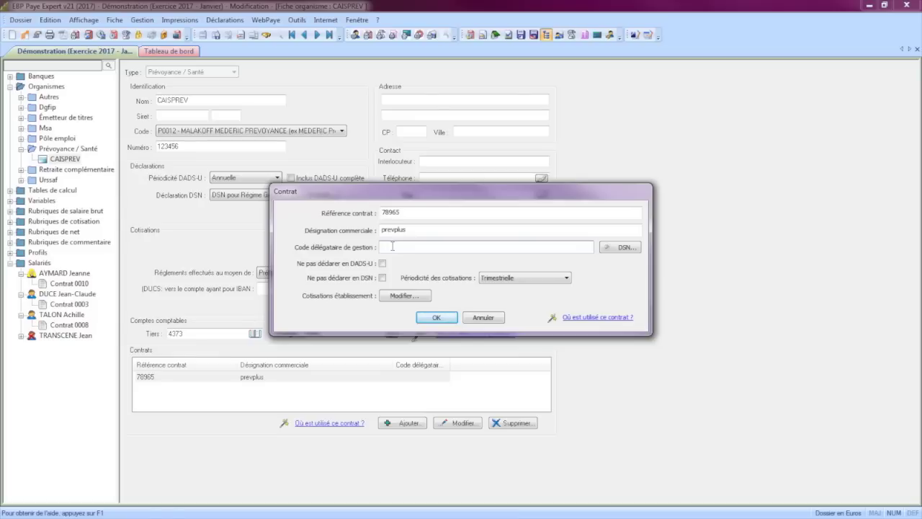
{"action": "left_click", "coordinate": [407, 230]}
{"action": "left_click", "coordinate": [398, 250]}
{"action": "left_click", "coordinate": [623, 249]}
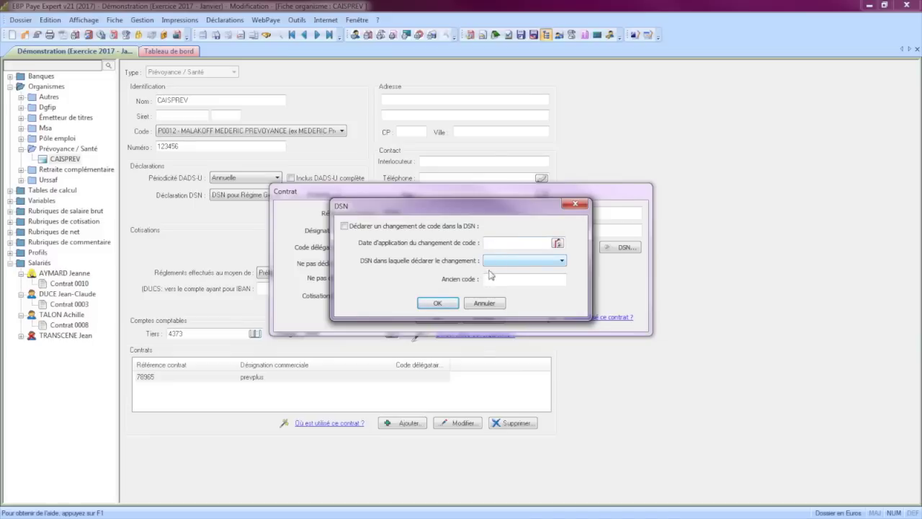
{"action": "left_click", "coordinate": [475, 303]}
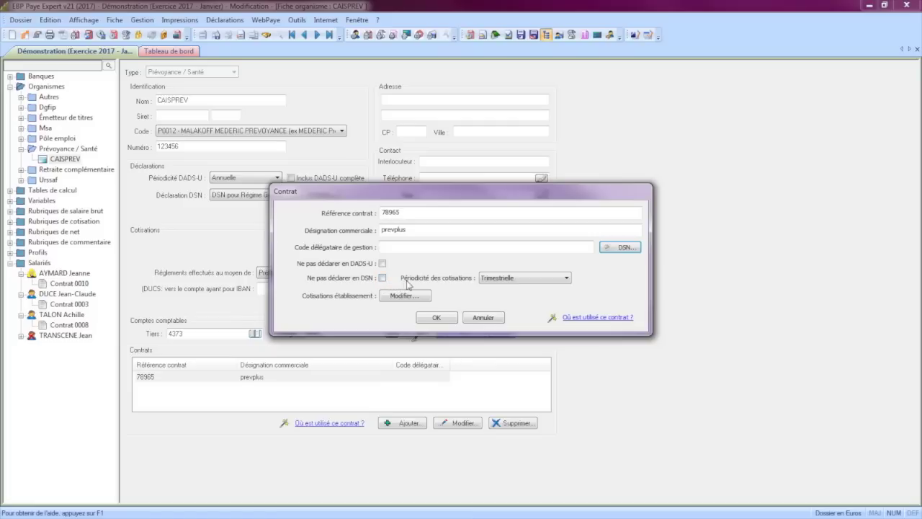
Choose Trimestrielle as the Périodicité des cotisations of the prevplus contract
{"action": "left_click", "coordinate": [509, 279]}
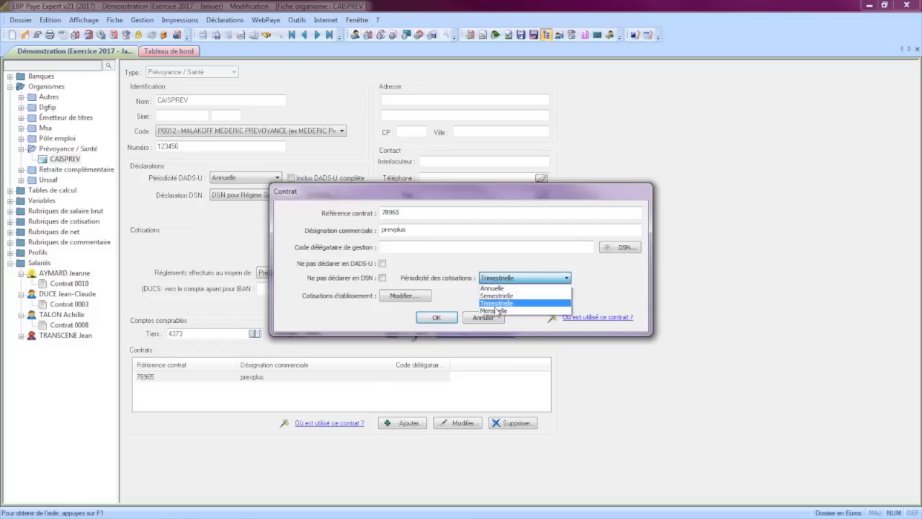
{"action": "key", "text": "Return"}
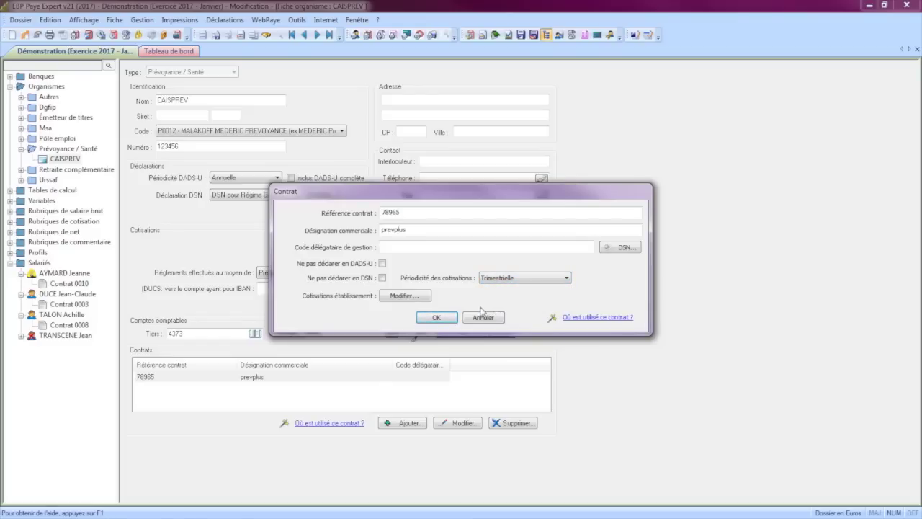
Try declaring Cotisation spécifique Prévoyance among the prevplus contract's Cotisations établissement, and withdraw that declaration
{"action": "left_click", "coordinate": [399, 297]}
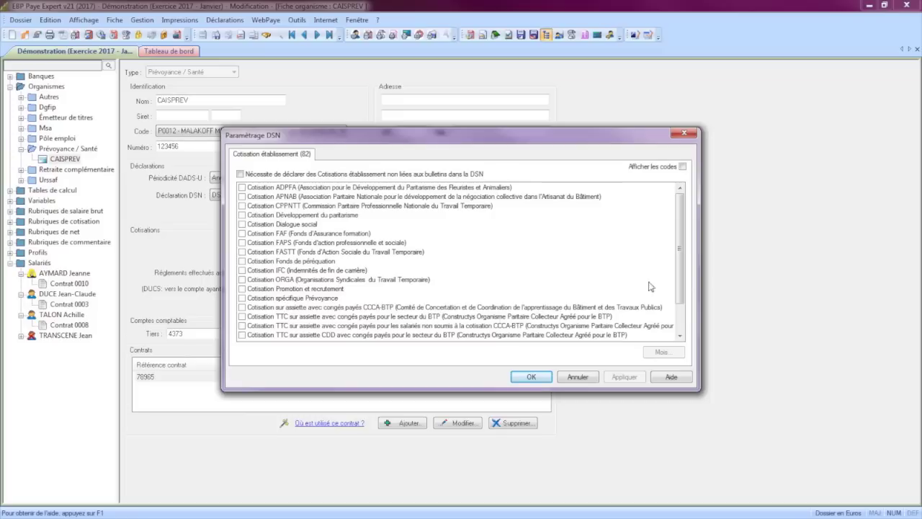
{"action": "left_click_drag", "start_coordinate": [681, 253], "coordinate": [680, 280]}
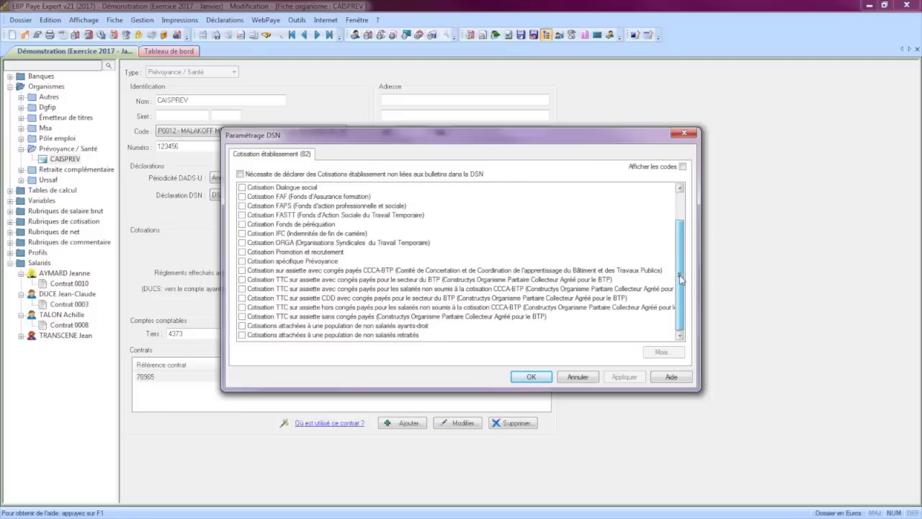
{"action": "left_click", "coordinate": [243, 262]}
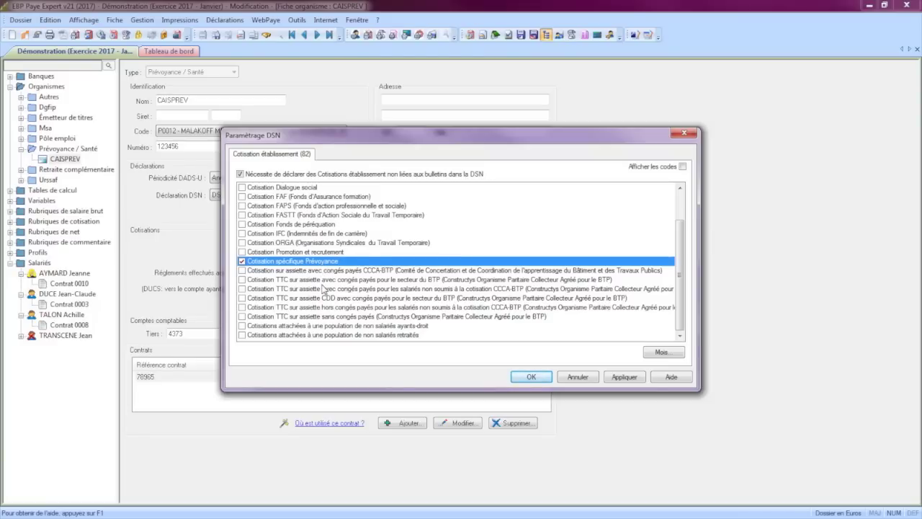
{"action": "left_click", "coordinate": [240, 174]}
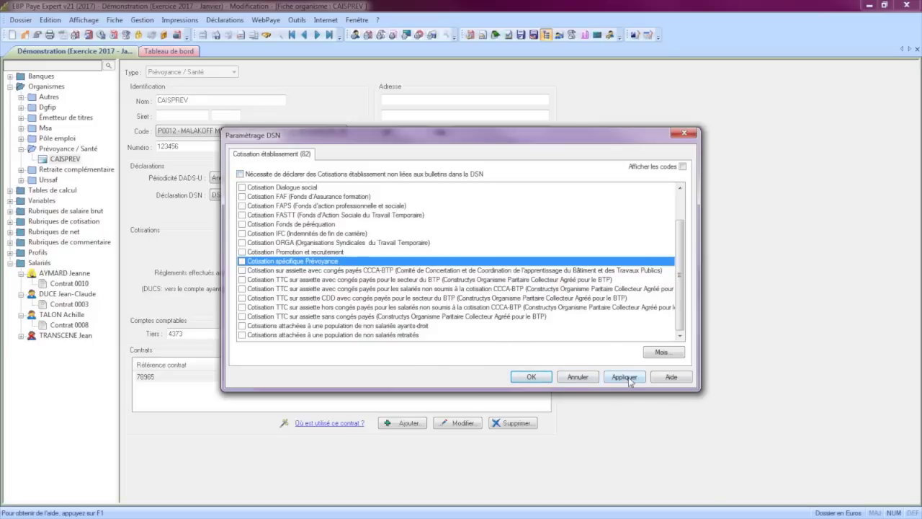
{"action": "left_click", "coordinate": [524, 378]}
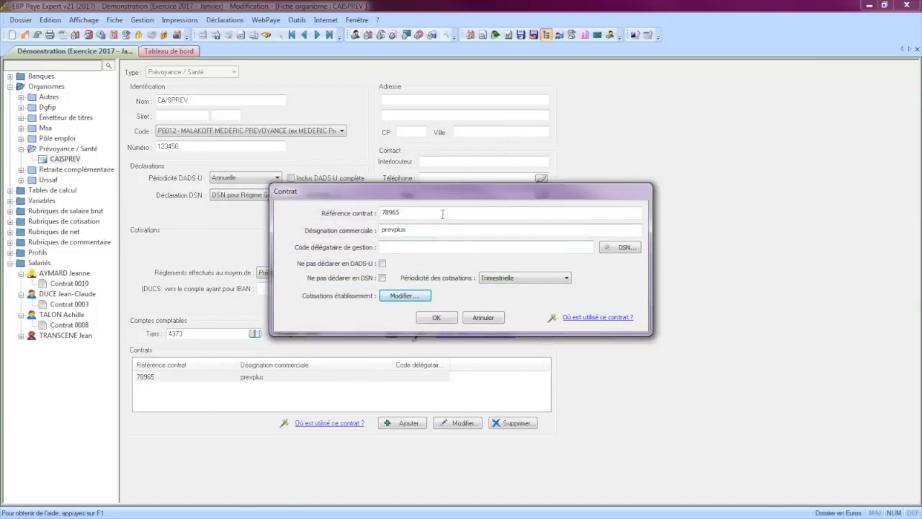
Validate the prevplus contract and open the ARRCO record among the Retraite complémentaire organisations
{"action": "left_click", "coordinate": [435, 319]}
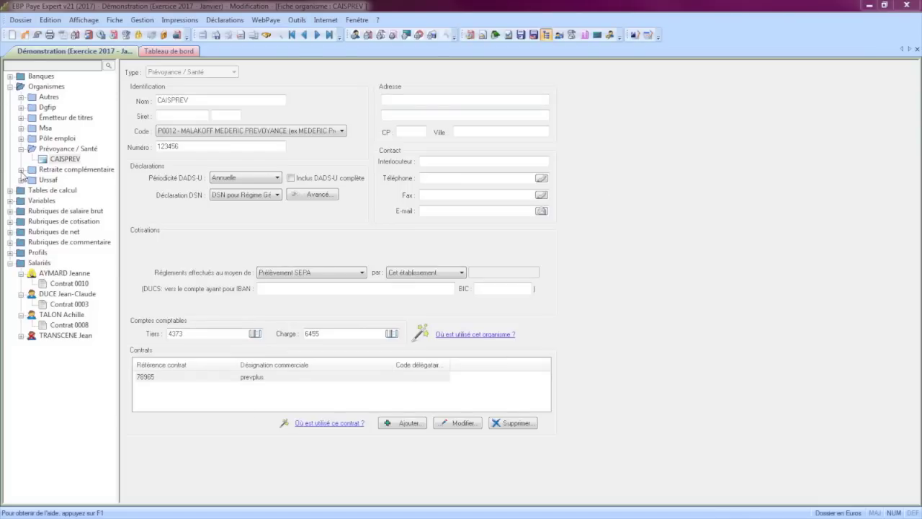
{"action": "left_click", "coordinate": [21, 170]}
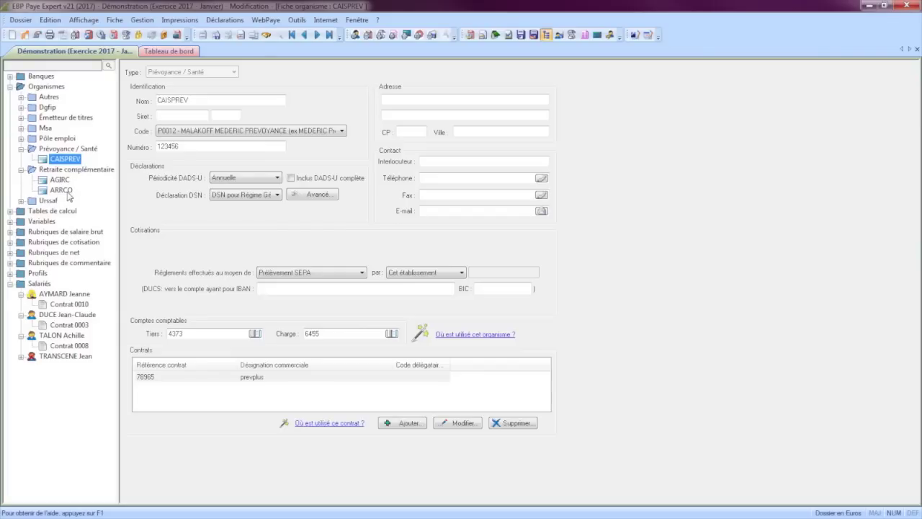
{"action": "left_click", "coordinate": [61, 190]}
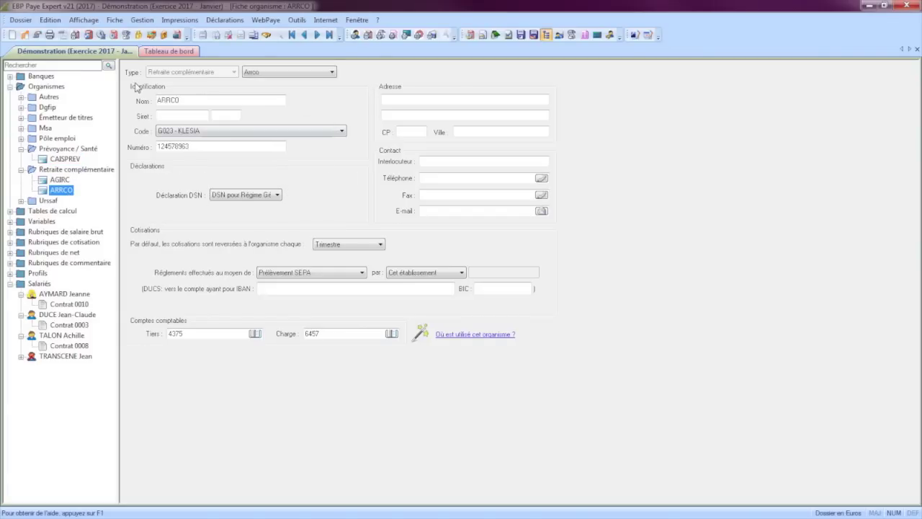
Review ARRCO's retirement type, name and Siret, and select G023 - KLESIA as its organisation code
{"action": "left_click", "coordinate": [274, 75]}
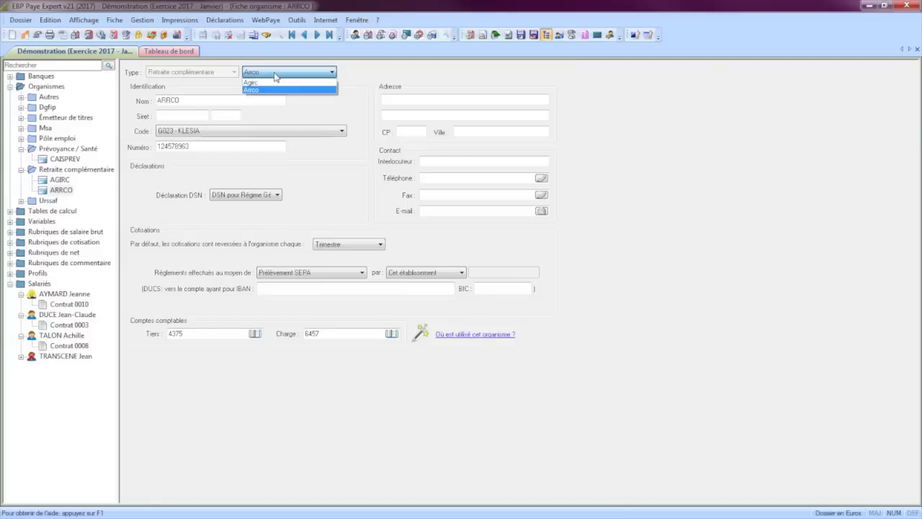
{"action": "left_click", "coordinate": [274, 75]}
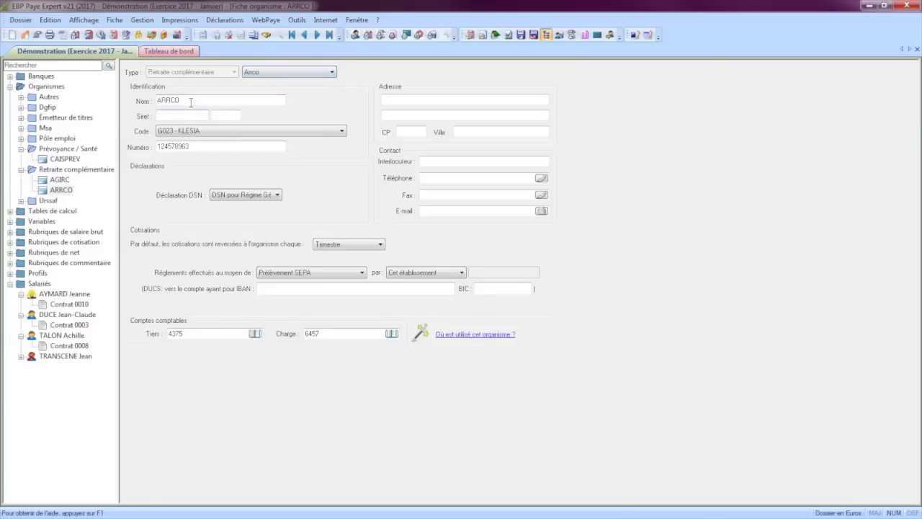
{"action": "left_click_drag", "start_coordinate": [186, 101], "coordinate": [157, 100]}
{"action": "left_click", "coordinate": [173, 117]}
{"action": "left_click", "coordinate": [231, 134]}
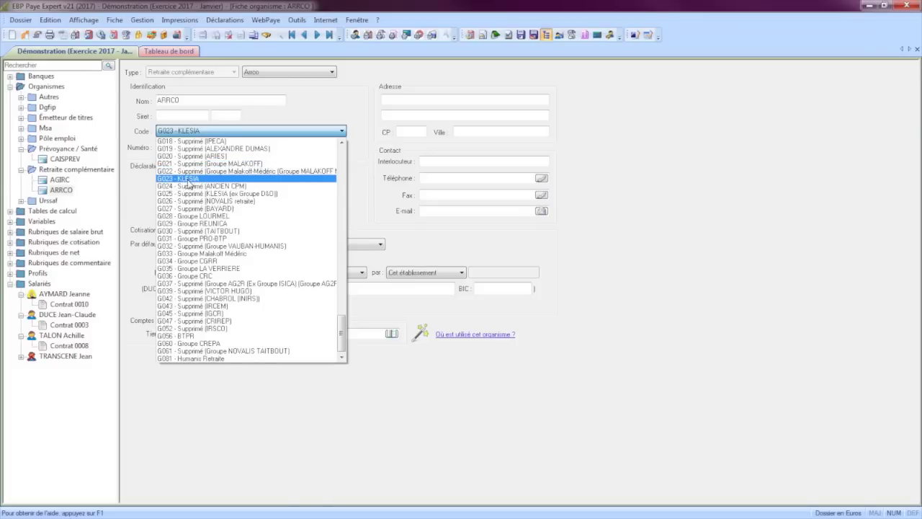
{"action": "left_click", "coordinate": [188, 180]}
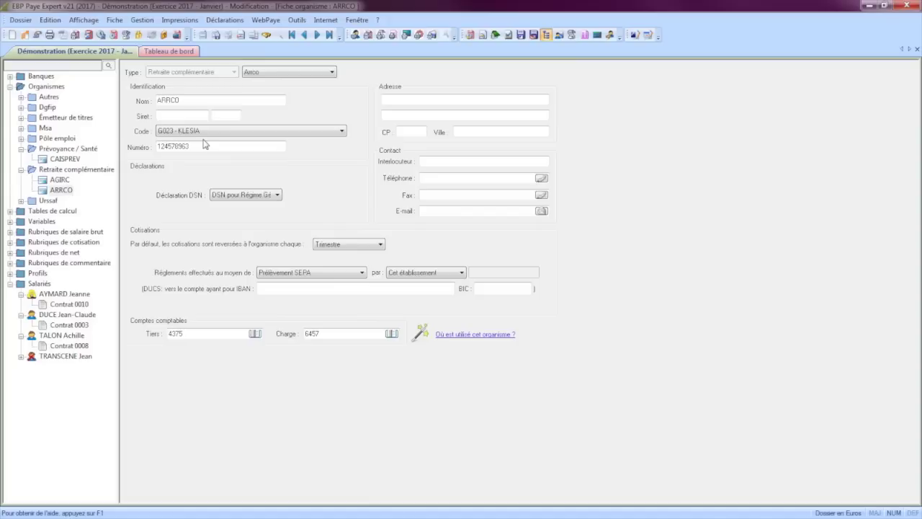
Check ARRCO's membership number and the available Déclaration DSN options
{"action": "left_click_drag", "start_coordinate": [191, 146], "coordinate": [155, 148]}
{"action": "left_click", "coordinate": [234, 201]}
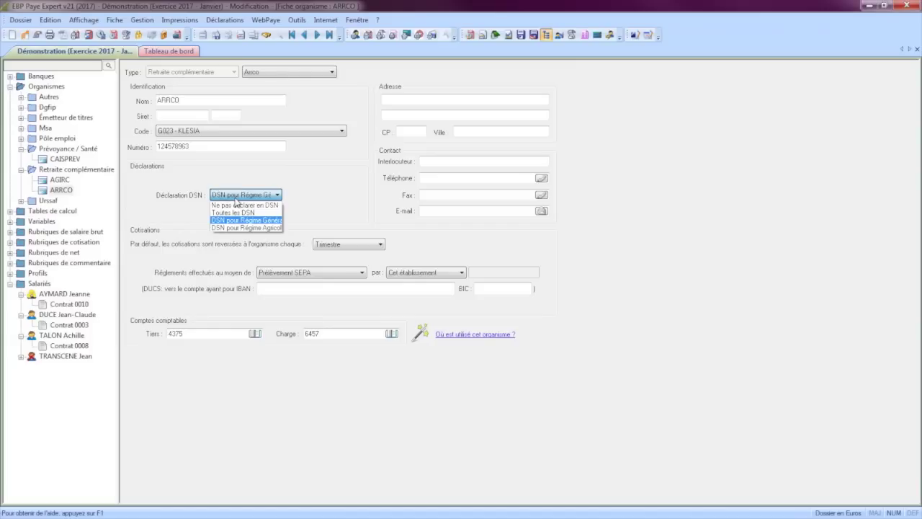
{"action": "left_click", "coordinate": [234, 199]}
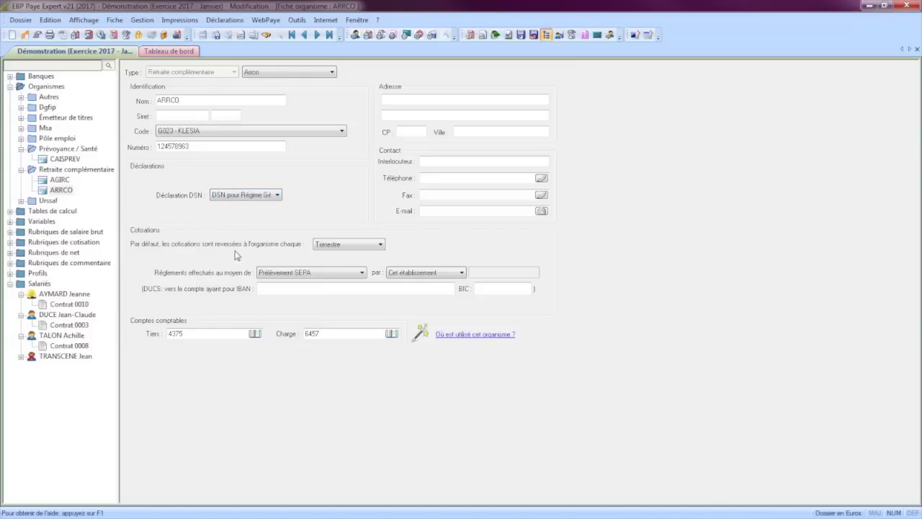
Select Trimestre as ARRCO's contribution payment frequency and Prélèvement SEPA as its payment method
{"action": "left_click", "coordinate": [377, 245]}
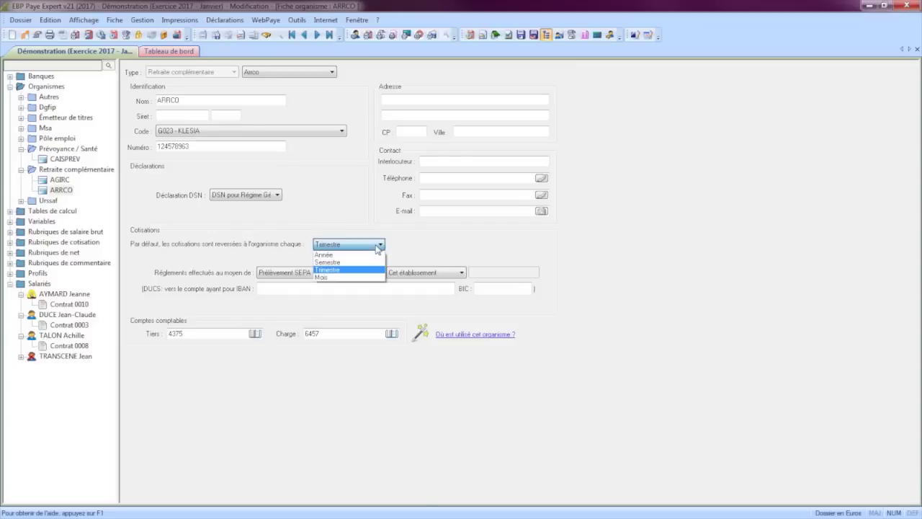
{"action": "left_click", "coordinate": [339, 270]}
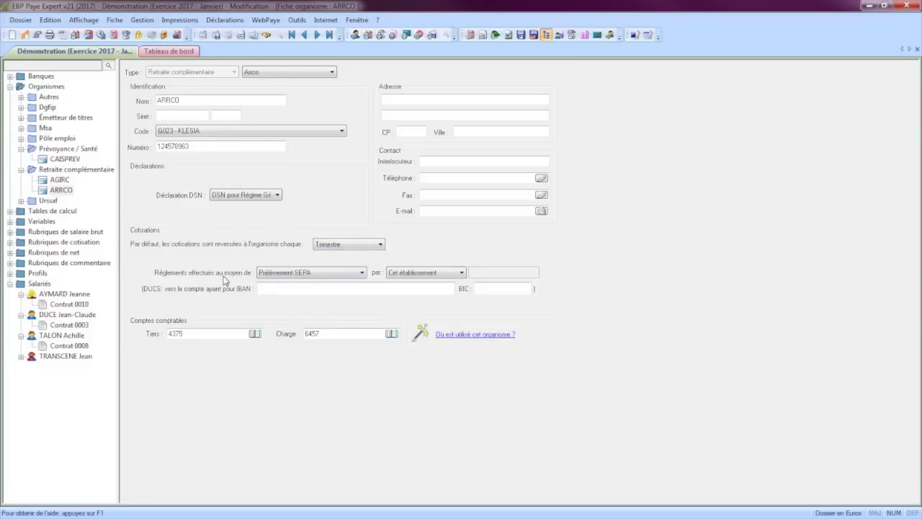
{"action": "left_click", "coordinate": [329, 275]}
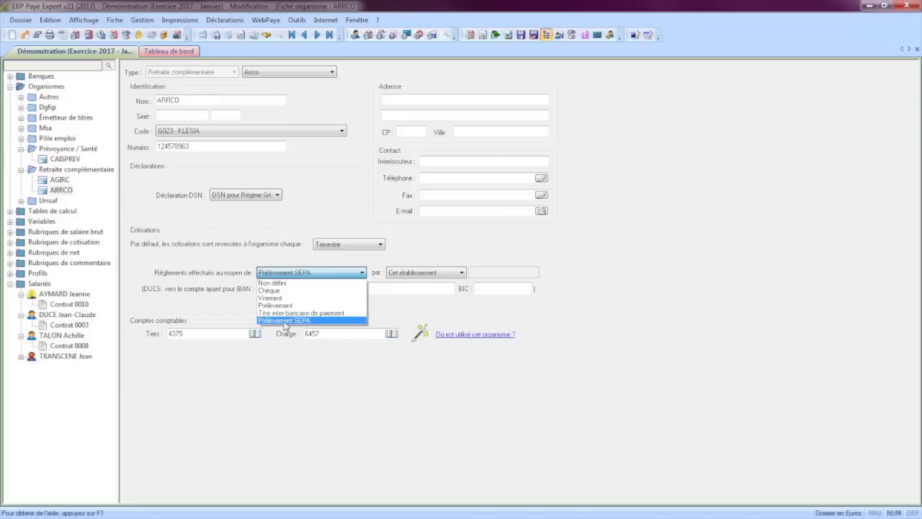
{"action": "left_click", "coordinate": [286, 320]}
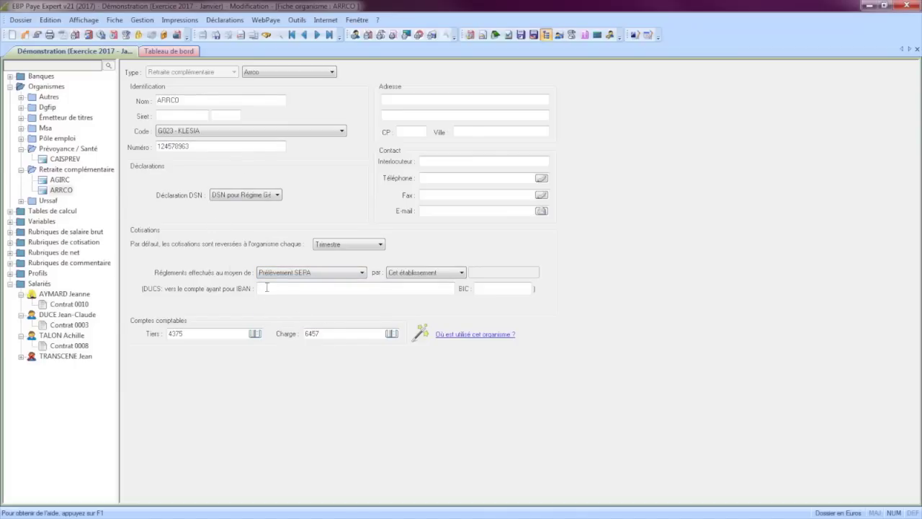
Open the AGIRC record and review which establishment options are offered for paying its contributions
{"action": "left_click", "coordinate": [64, 159]}
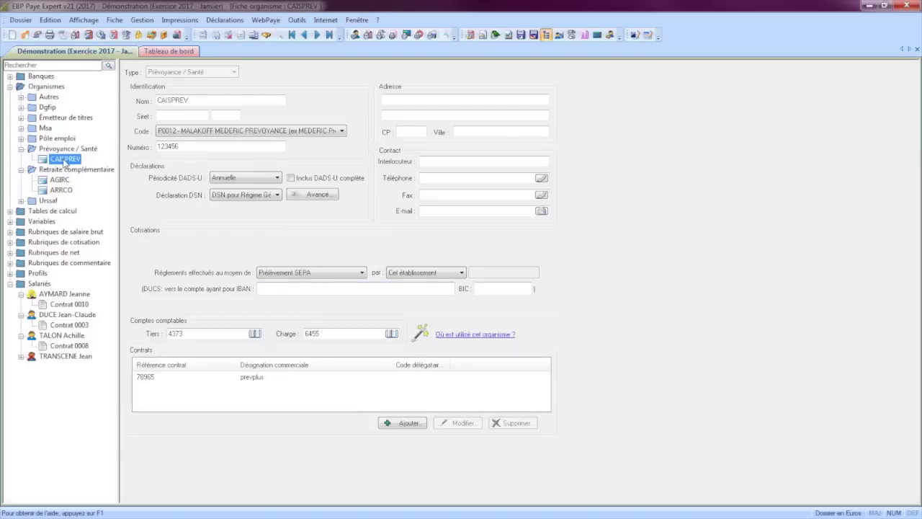
{"action": "left_click", "coordinate": [61, 180]}
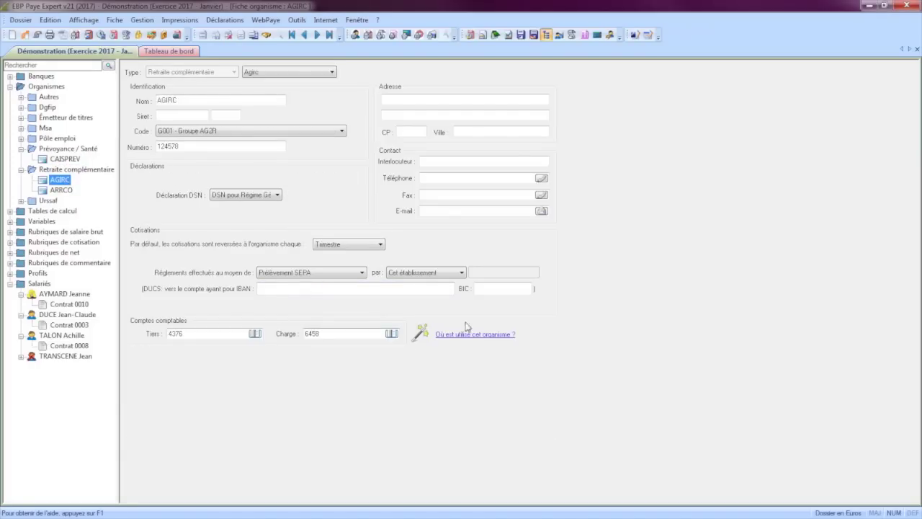
{"action": "left_click", "coordinate": [451, 277]}
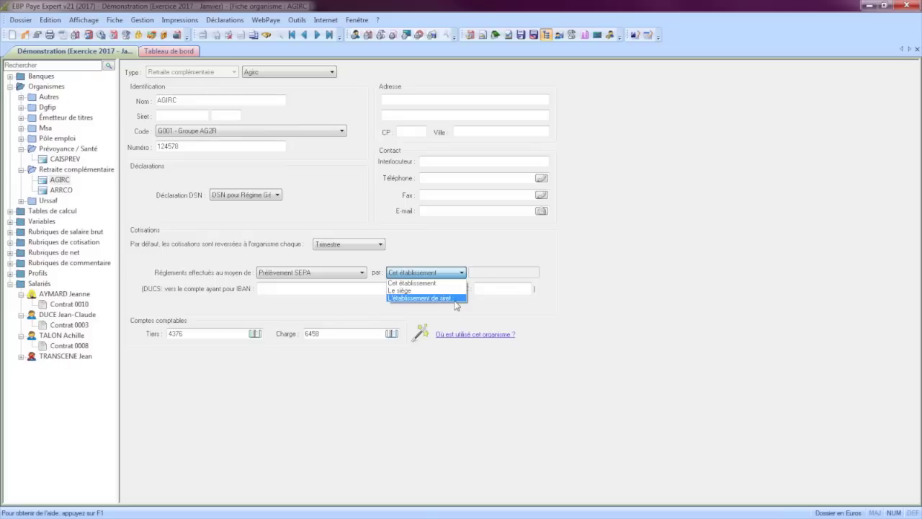
{"action": "left_click", "coordinate": [435, 273]}
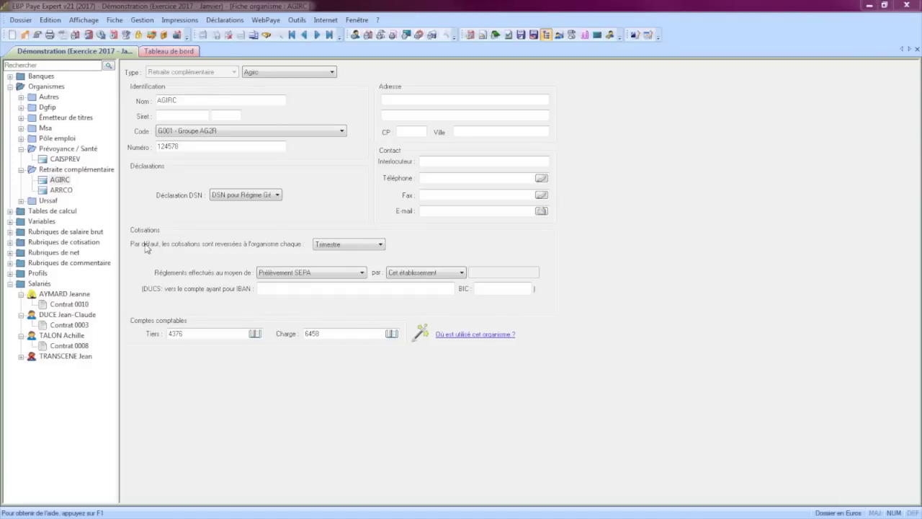
Open the URSSAF record, review its name, Siret and code, and consult the list of selectable URSSAF organisations without choosing one
{"action": "left_click", "coordinate": [20, 201]}
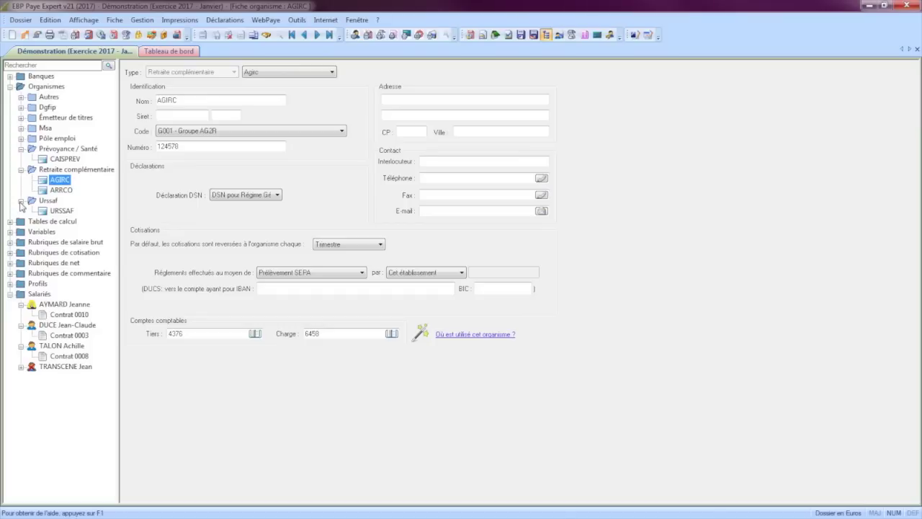
{"action": "left_click", "coordinate": [62, 211]}
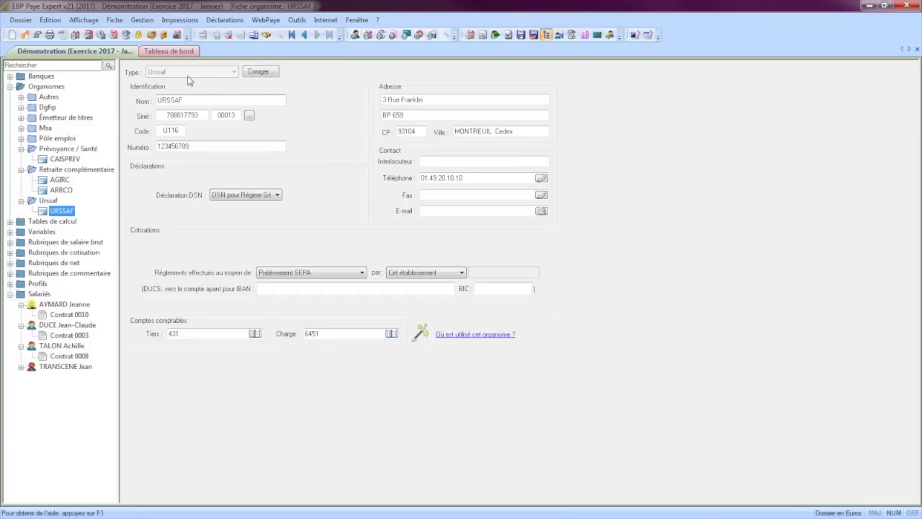
{"action": "left_click", "coordinate": [191, 102]}
{"action": "mouse_move", "coordinate": [191, 102]}
{"action": "left_mouse_down"}
{"action": "mouse_move", "coordinate": [157, 101]}
{"action": "mouse_move", "coordinate": [200, 116]}
{"action": "left_mouse_up"}
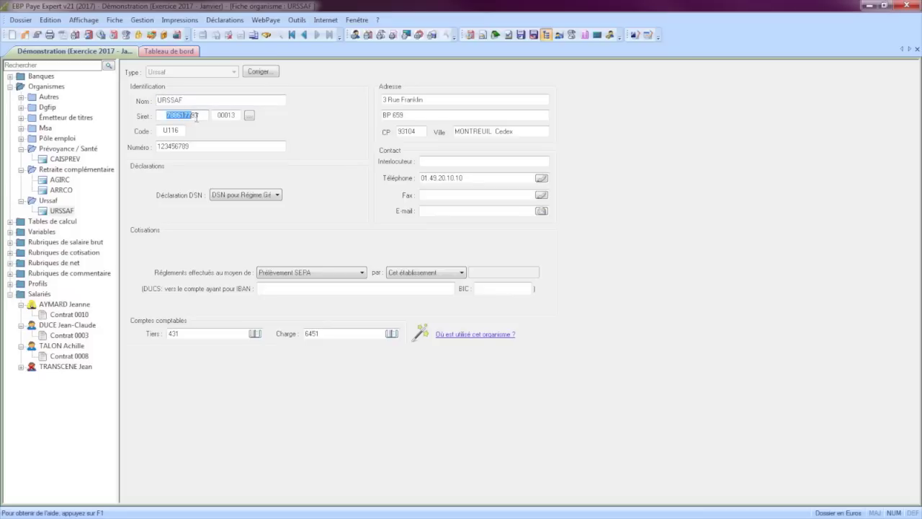
{"action": "left_click", "coordinate": [174, 129]}
{"action": "double_click", "coordinate": [173, 129]}
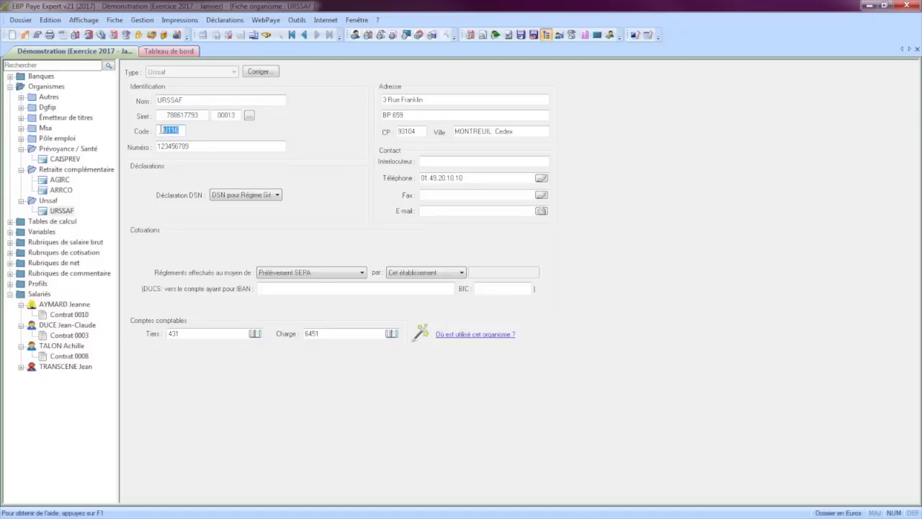
{"action": "left_click", "coordinate": [249, 117]}
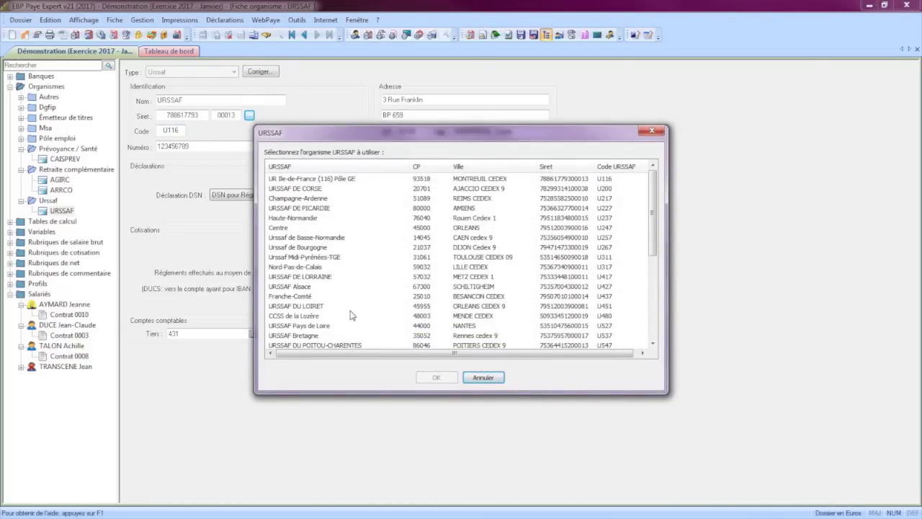
{"action": "left_click", "coordinate": [483, 378]}
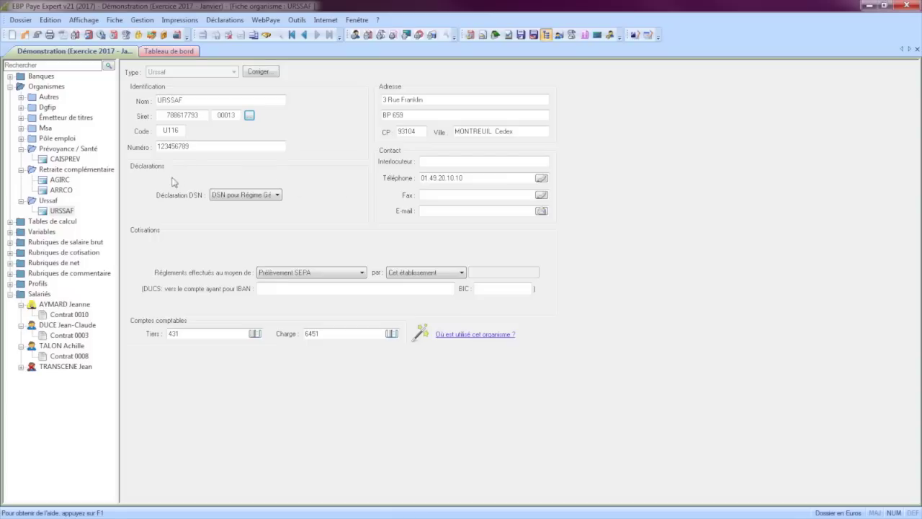
Select DSN pour Régime Général as the Déclaration DSN for URSSAF
{"action": "left_click", "coordinate": [278, 197]}
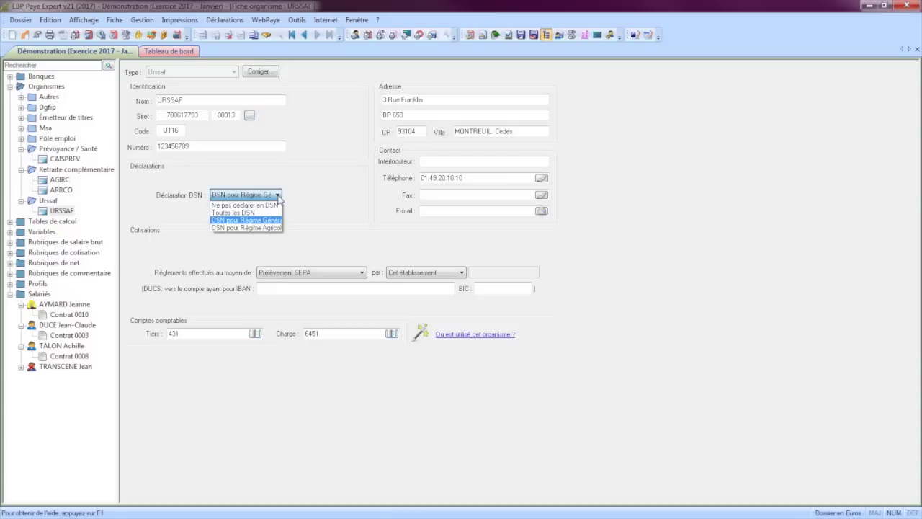
{"action": "left_click", "coordinate": [272, 222]}
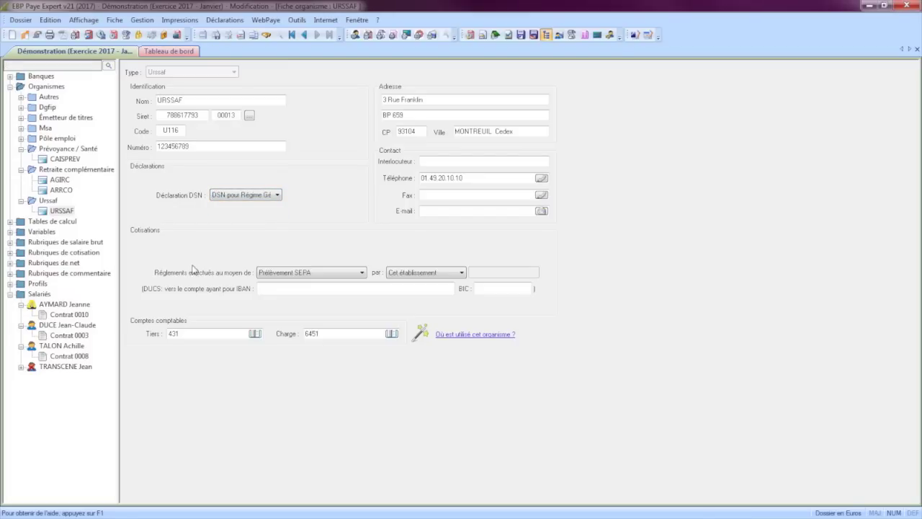